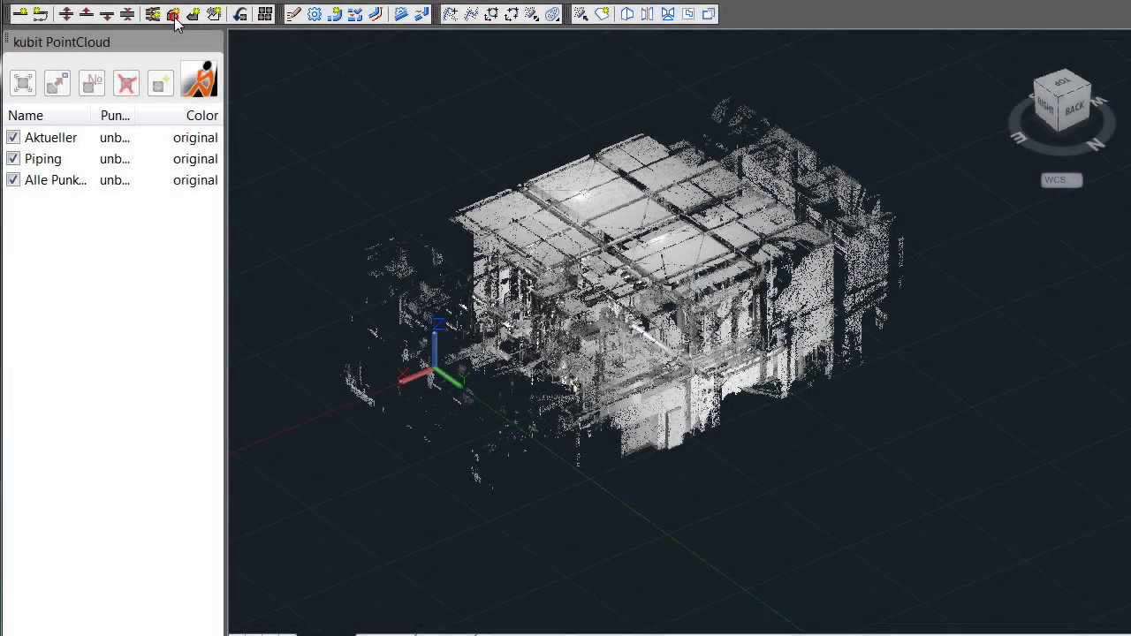
Inspect the scanned building from several angles and hide the "Alle Punk..." section to isolate the piping points.
click(175, 17)
shift+middle_drag(482, 256, 521, 213)
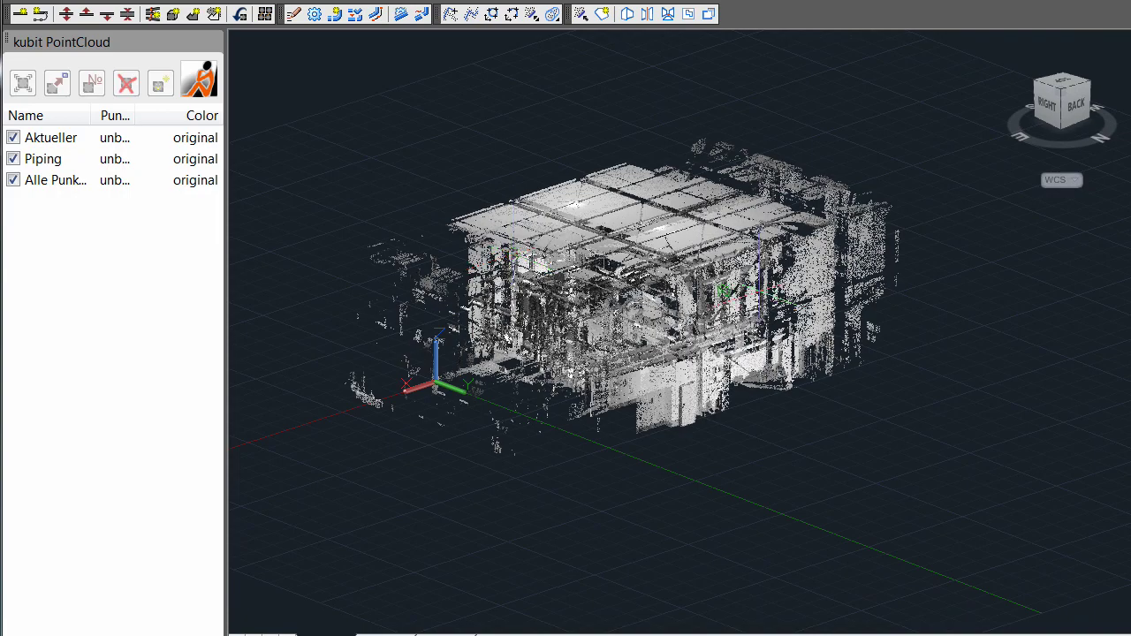
shift+middle_drag(513, 255, 446, 362)
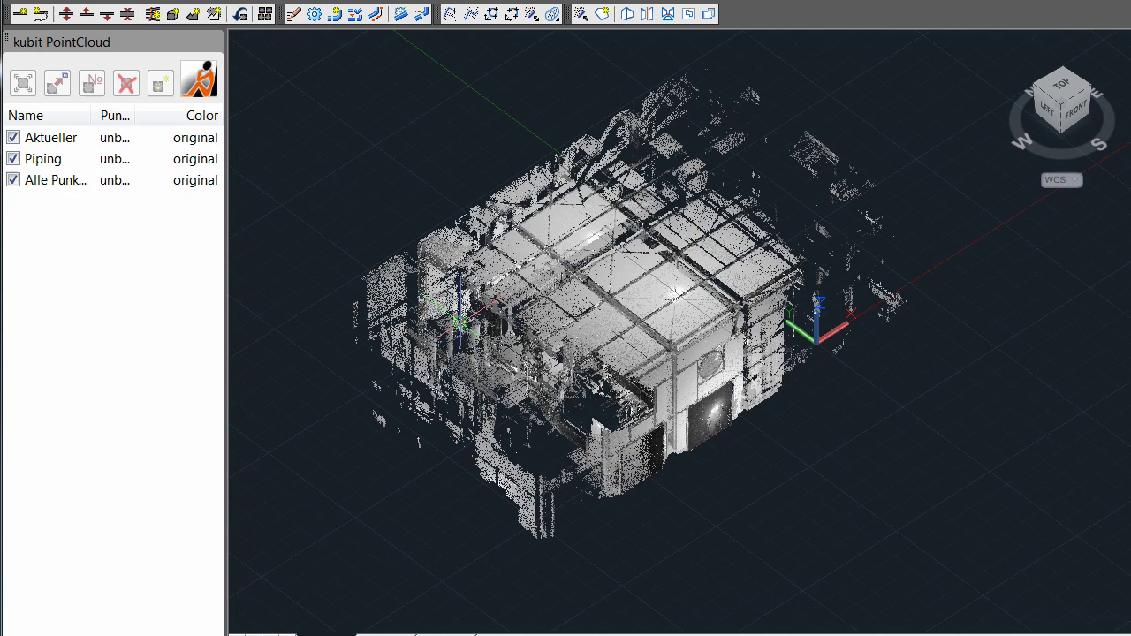
click(13, 180)
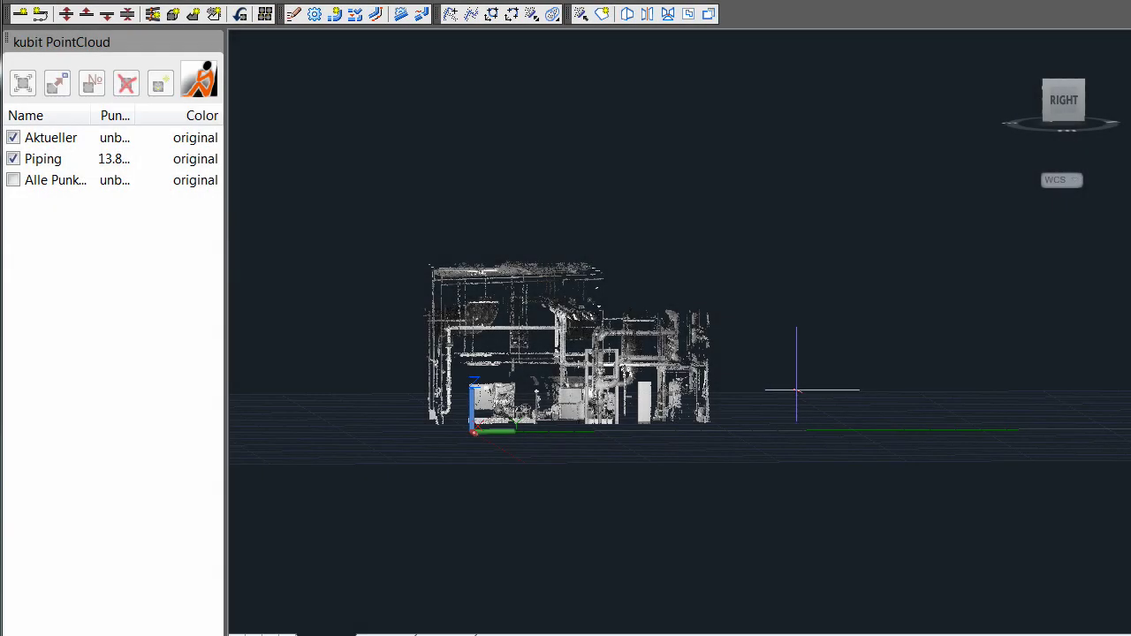
Cut away the floor-level equipment points with a four-sided polygon drawn around them in the side view.
click(778, 385)
click(460, 378)
click(671, 480)
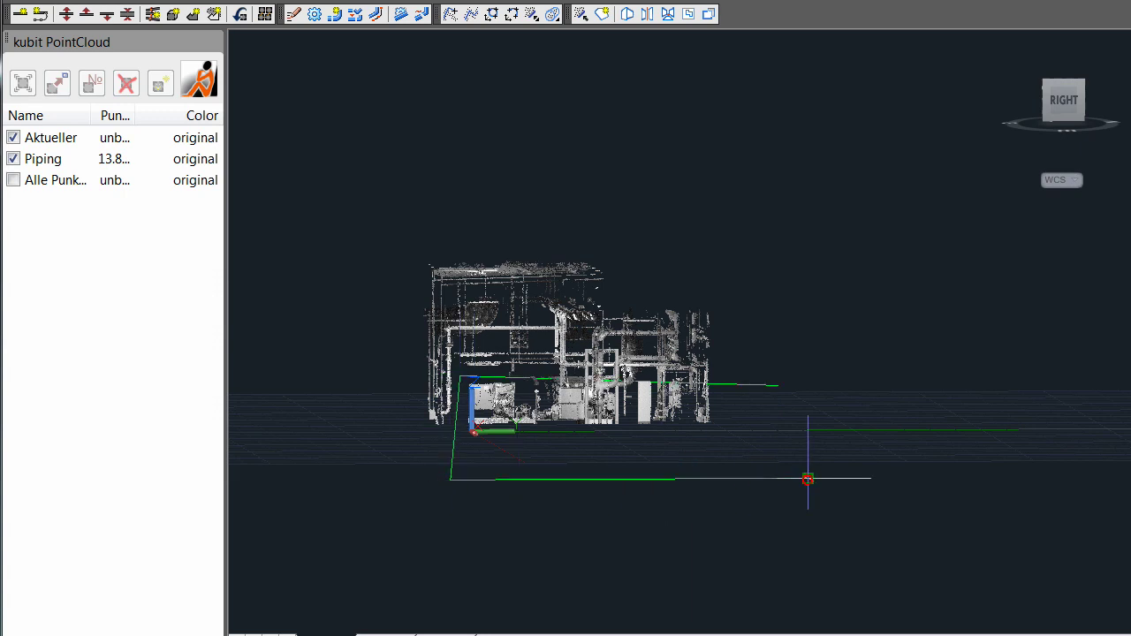
key(Return)
Cut away the clutter points above and beside the piping with a polygon traced closely along the upper edge of the pipes.
scroll(568, 373, up, 3)
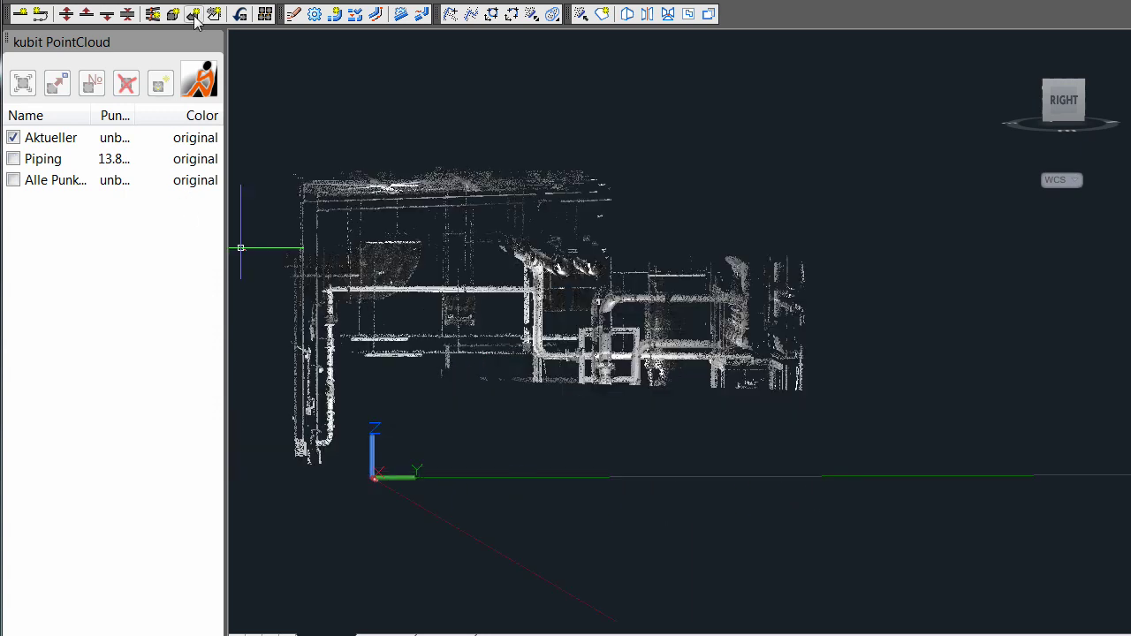
click(822, 380)
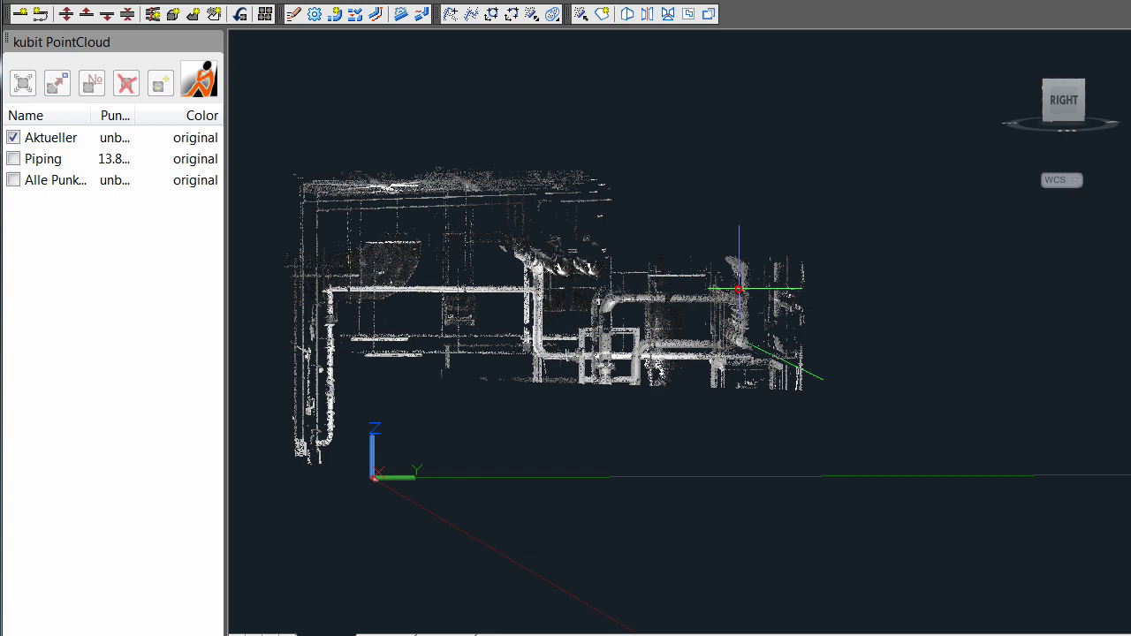
click(739, 289)
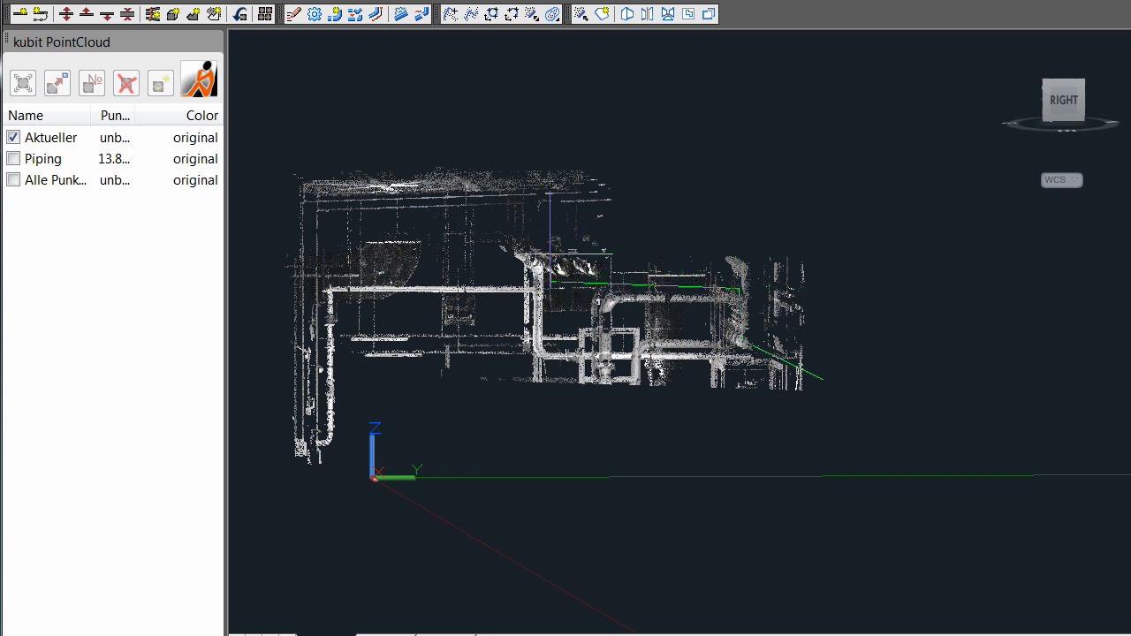
click(550, 282)
click(547, 257)
click(509, 237)
click(491, 245)
click(510, 275)
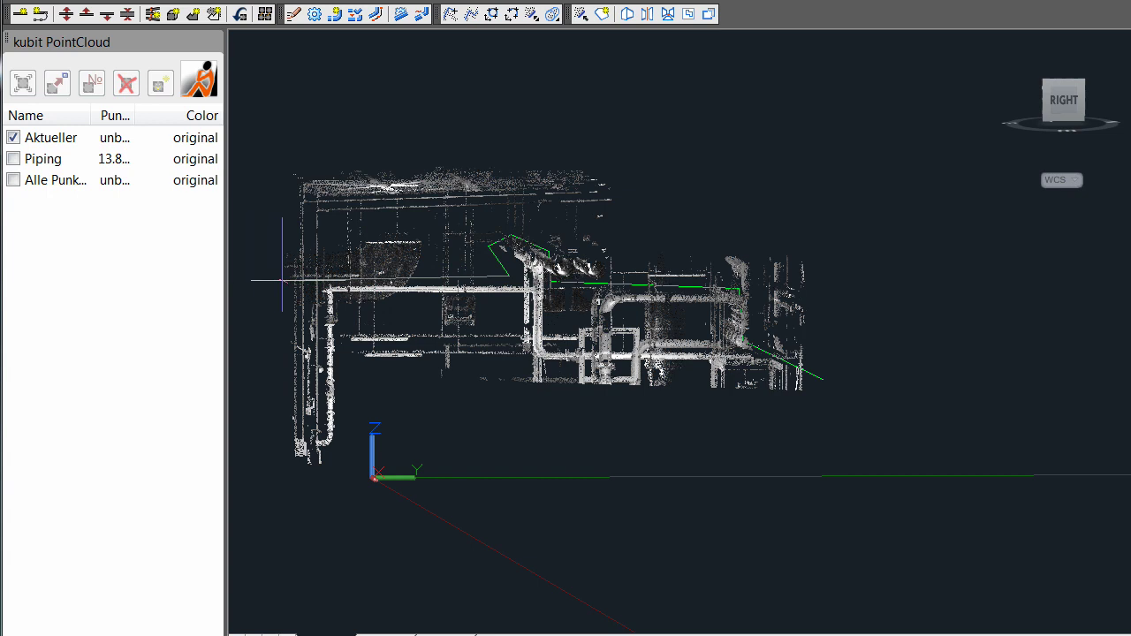
click(321, 281)
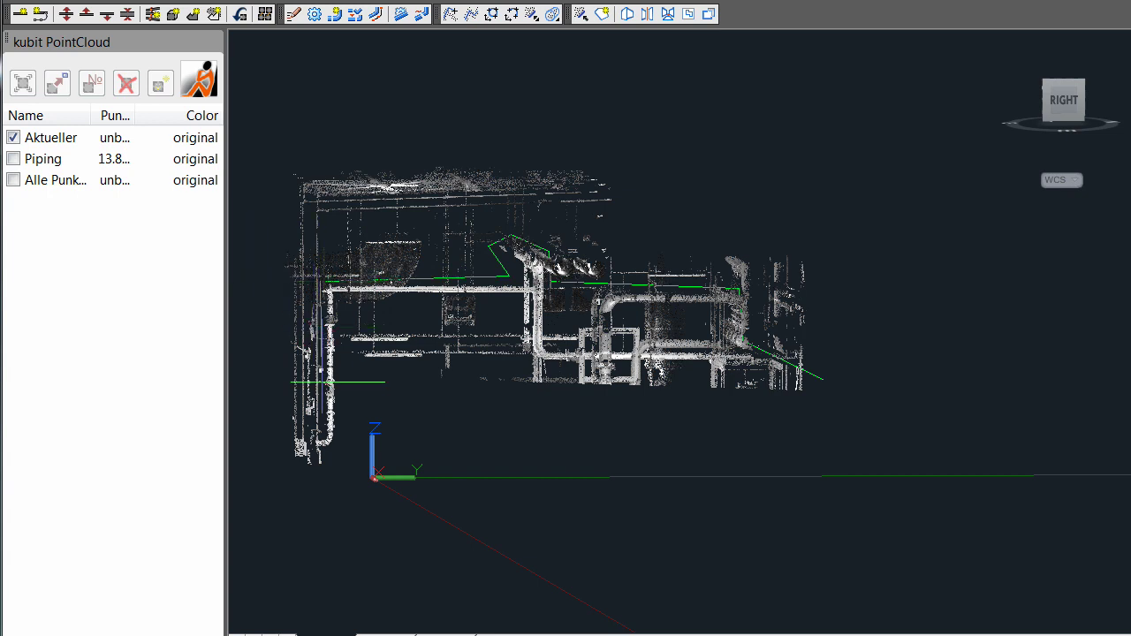
click(319, 431)
click(278, 431)
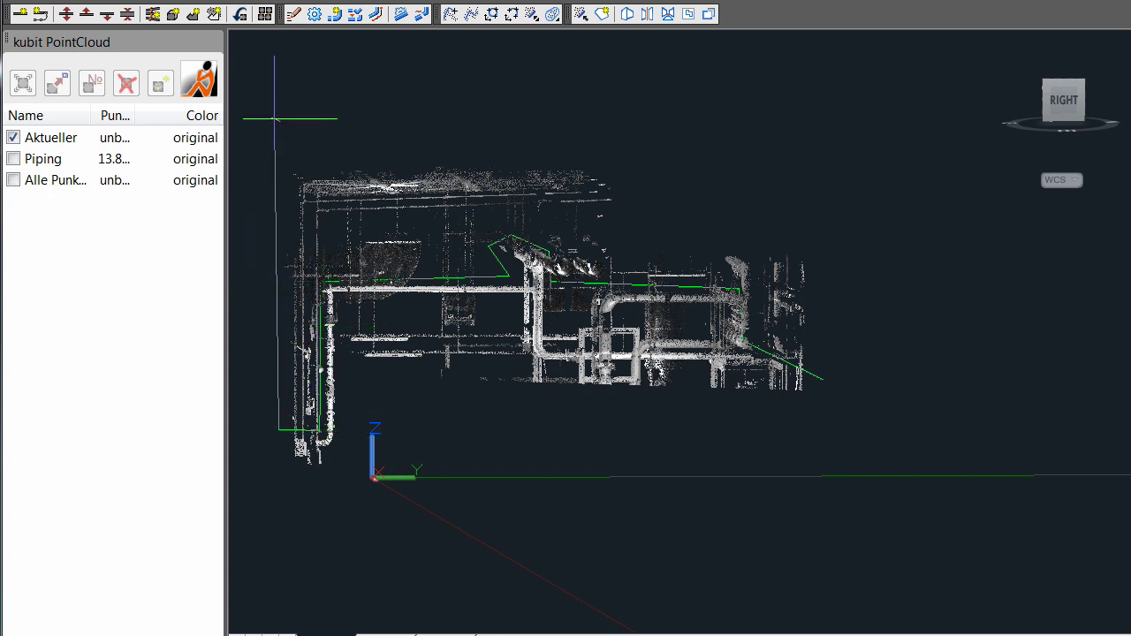
click(276, 120)
click(678, 132)
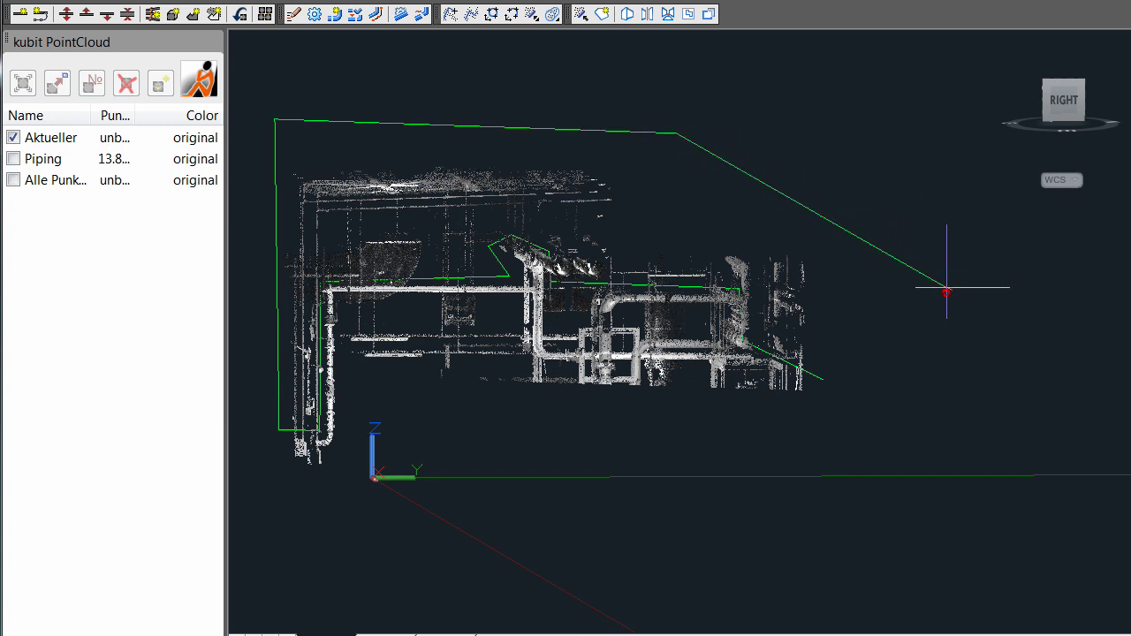
click(947, 287)
click(874, 427)
key(Return)
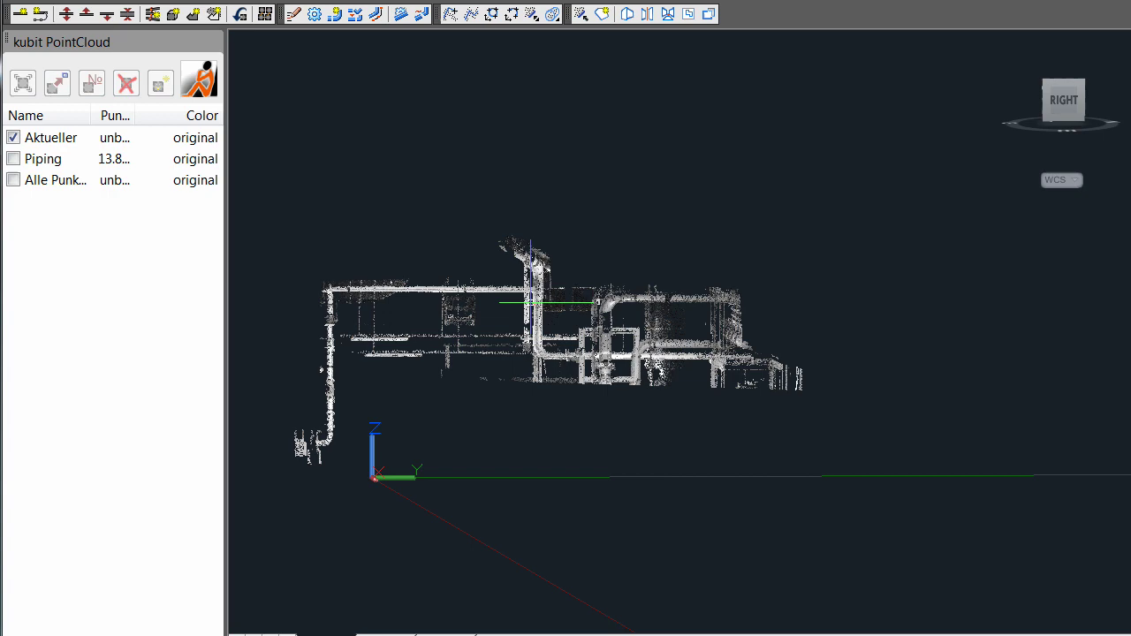
Convert the Aktueller section to a smart section showing only the kubit point cloud, with 50 percent of points and a 5 million maximum.
shift+middle_drag(531, 344, 495, 389)
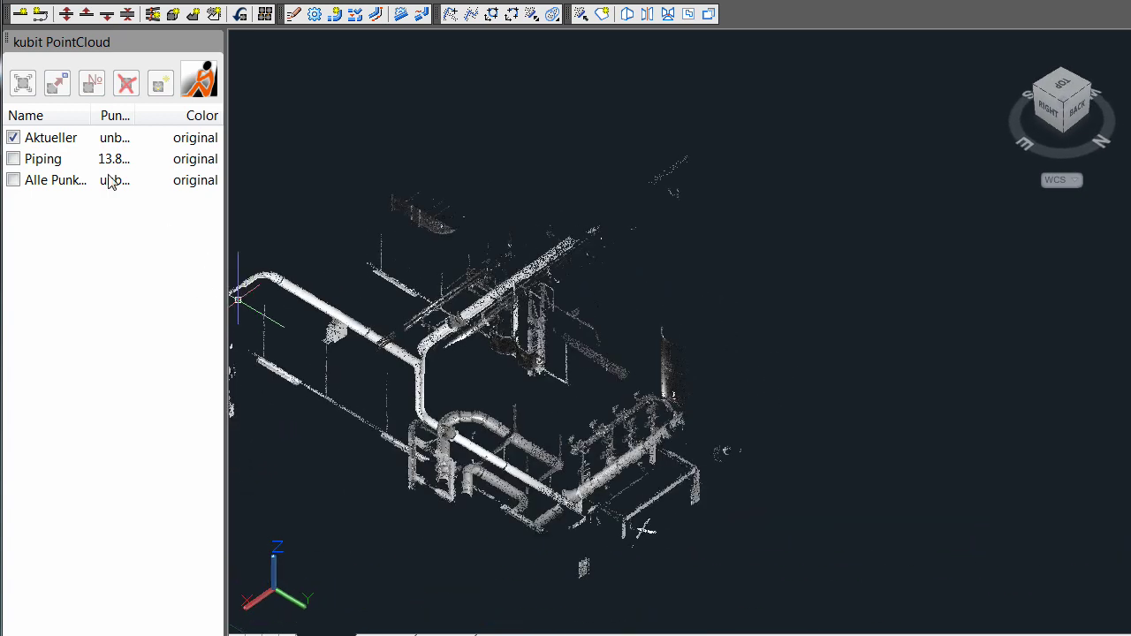
click(50, 137)
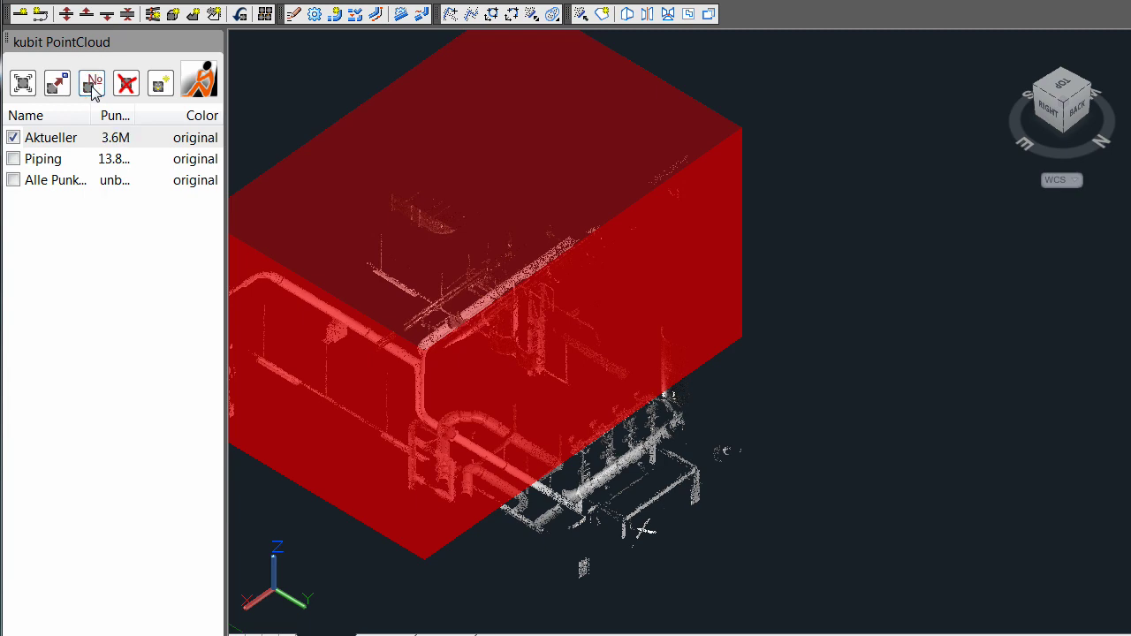
click(161, 85)
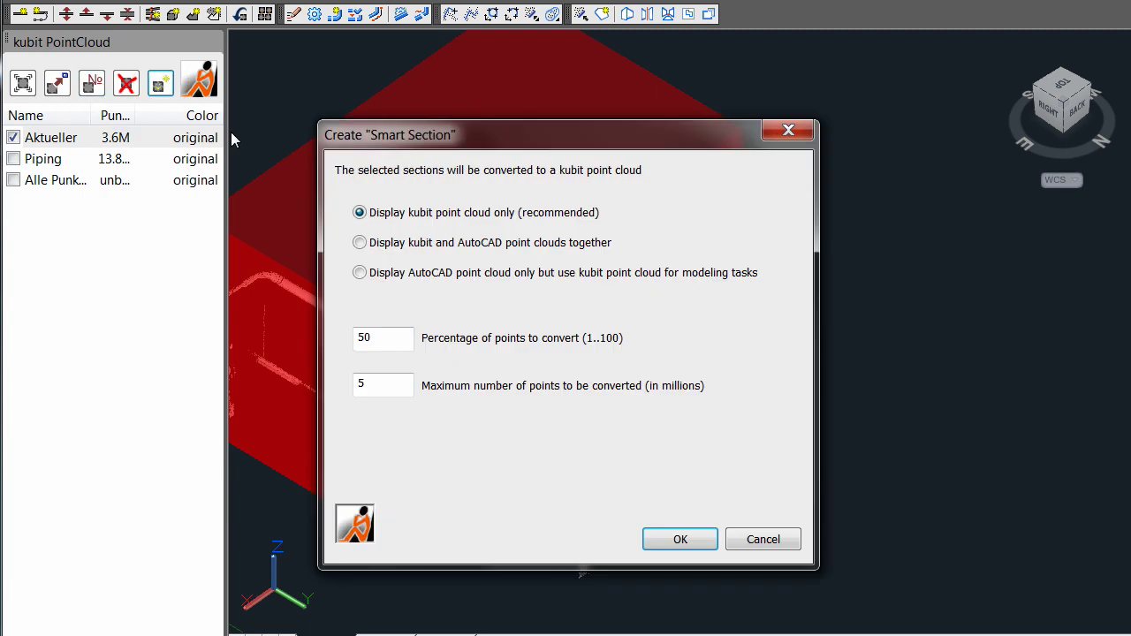
click(692, 541)
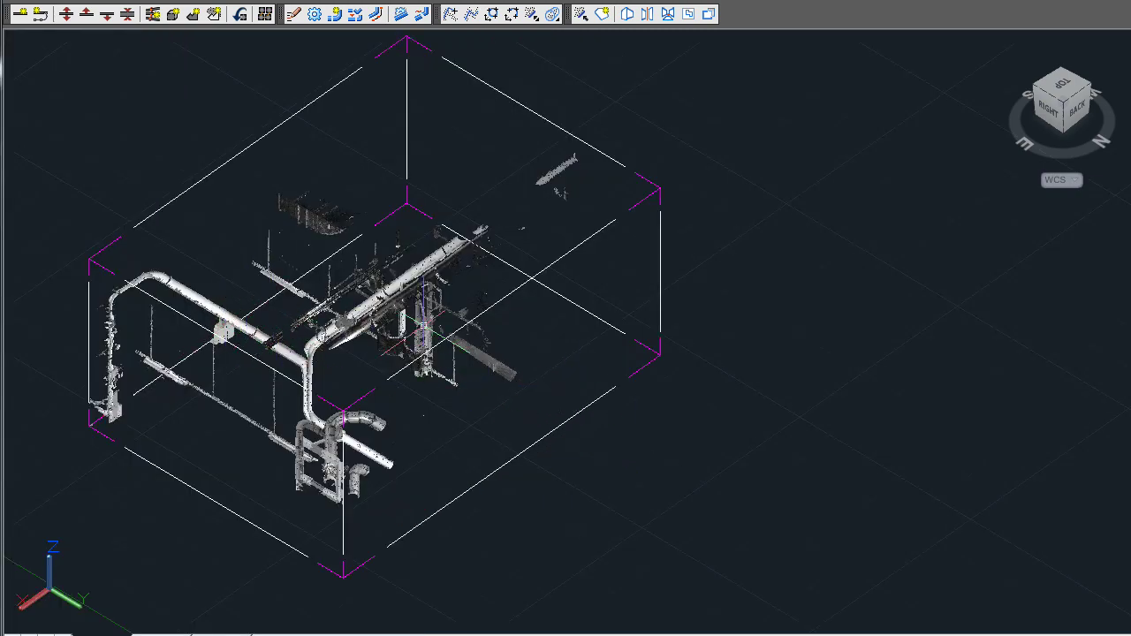
Find a new pipe run from two points on the narrow pipe beside the reducer, fitting a 6" Pipe in the top view.
shift+middle_drag(580, 354, 742, 358)
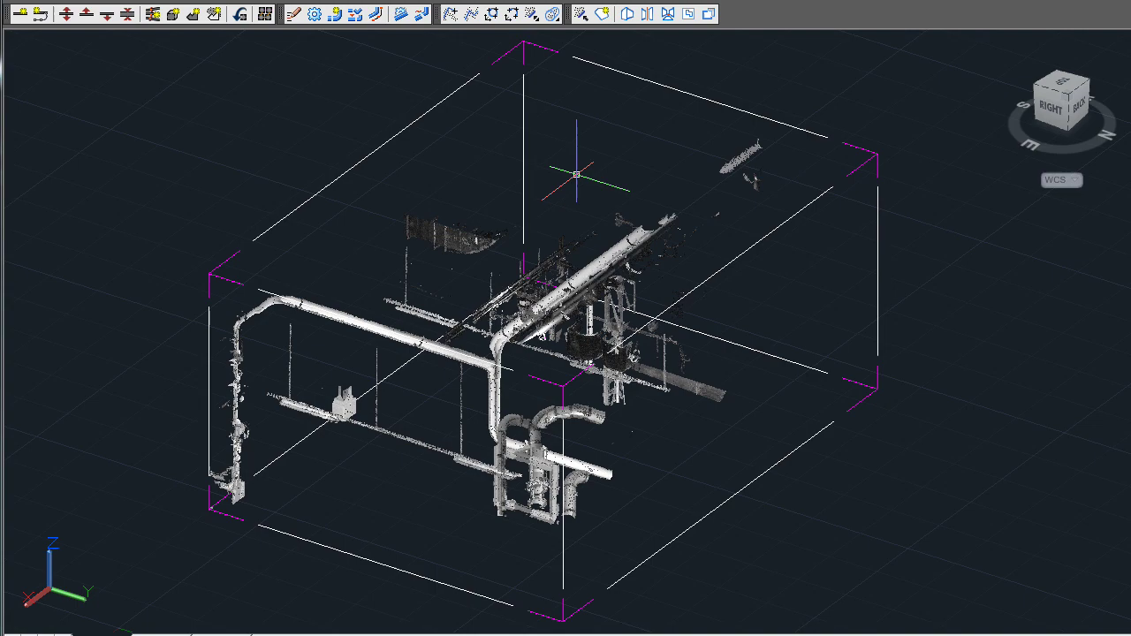
click(1067, 84)
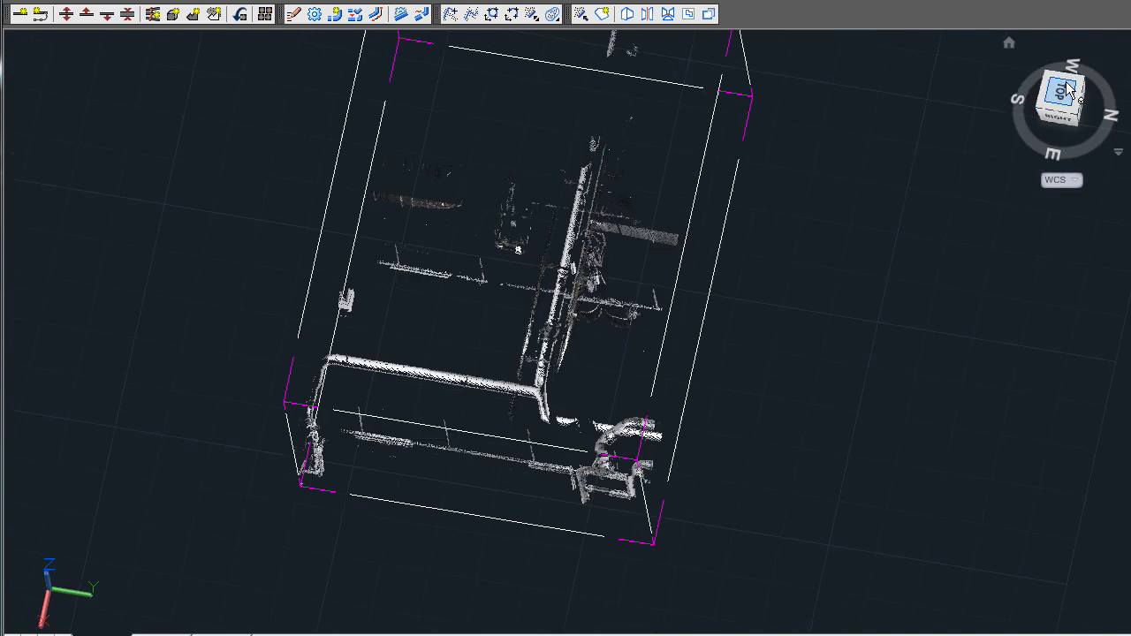
shift+middle_drag(657, 561, 845, 557)
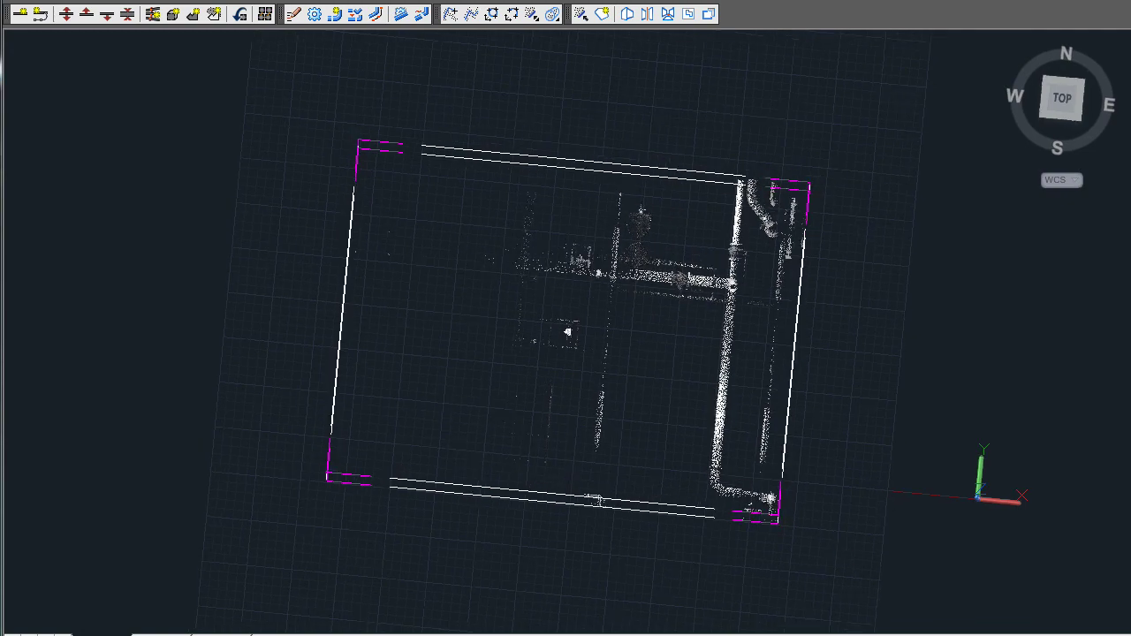
scroll(768, 499, up, 8)
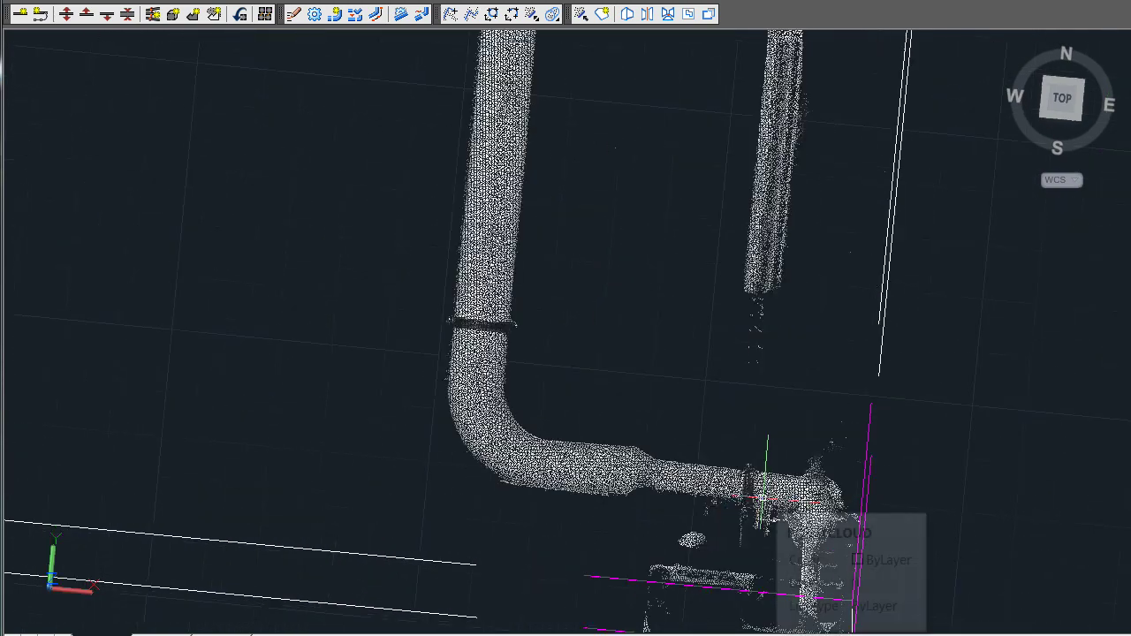
click(334, 16)
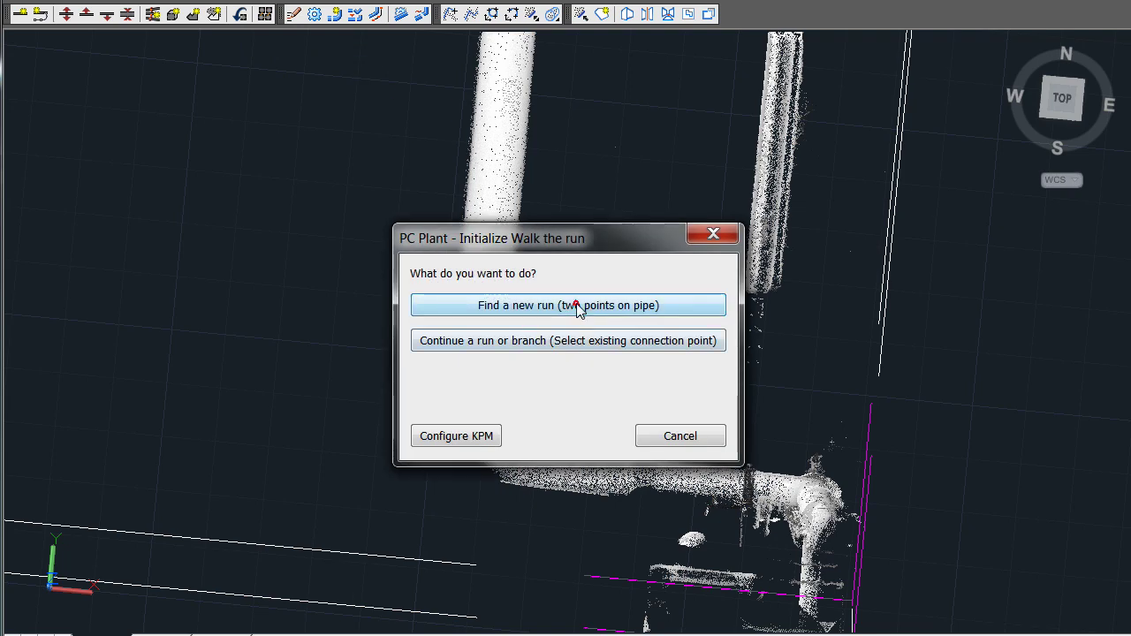
click(577, 307)
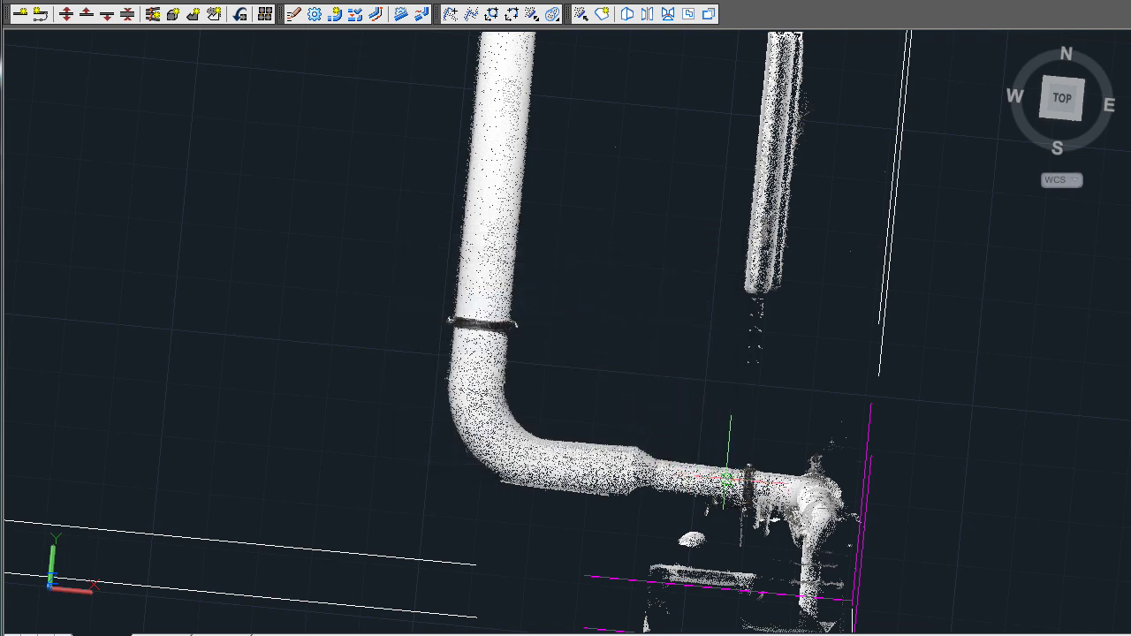
click(662, 479)
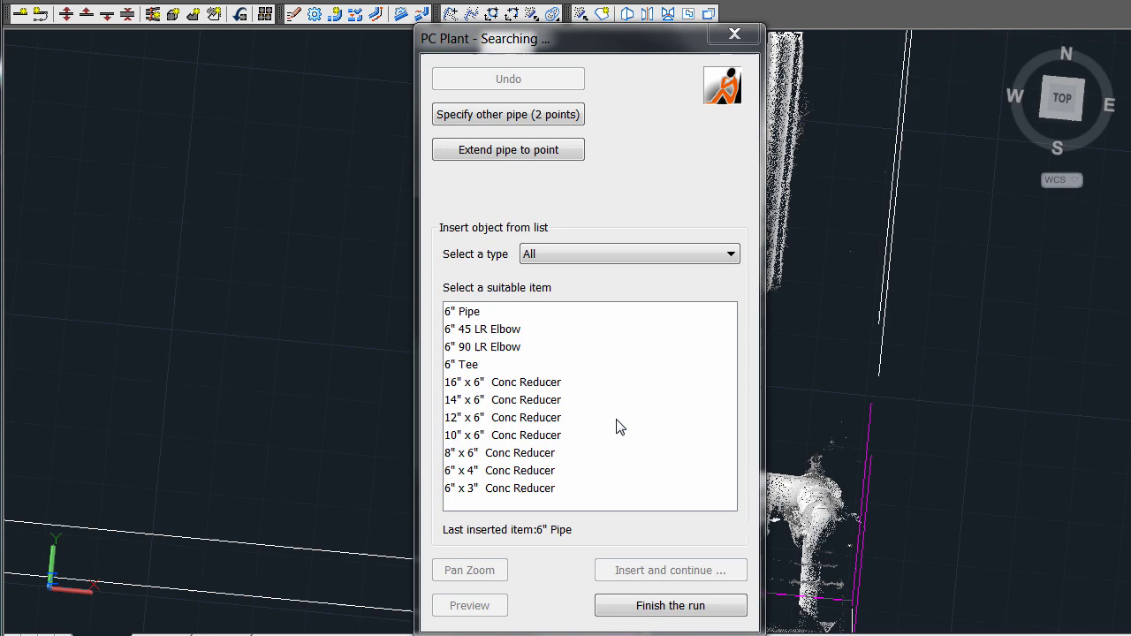
Fit a 10" Pipe from two points between the reducer and the bend, and connect it with the 10" x 6" Conc Reducer.
click(539, 129)
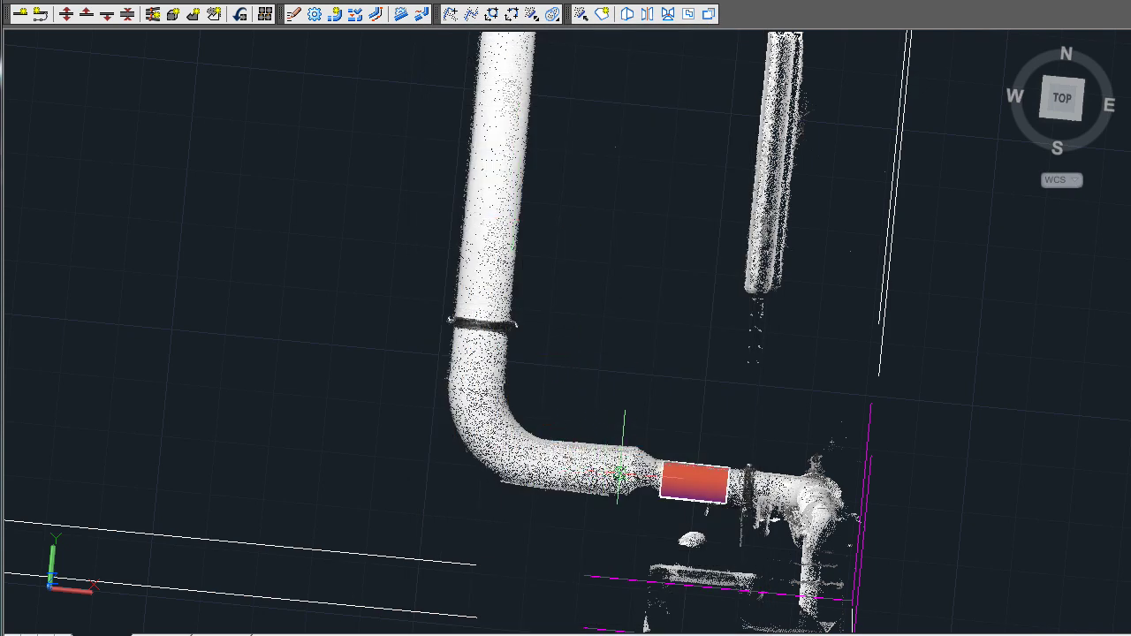
click(532, 470)
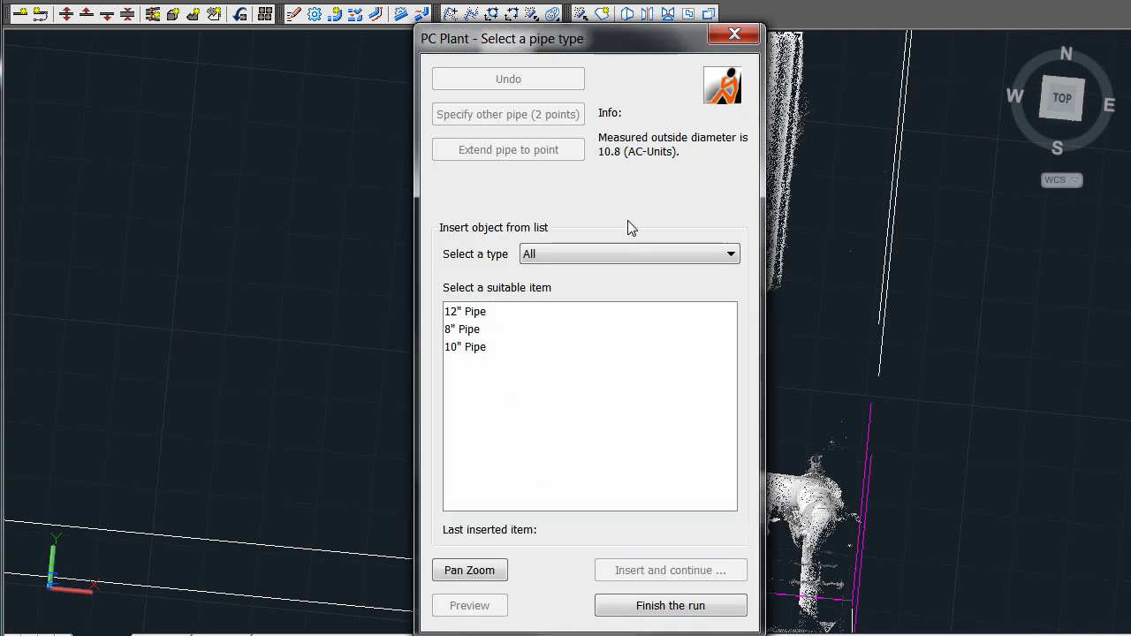
click(452, 347)
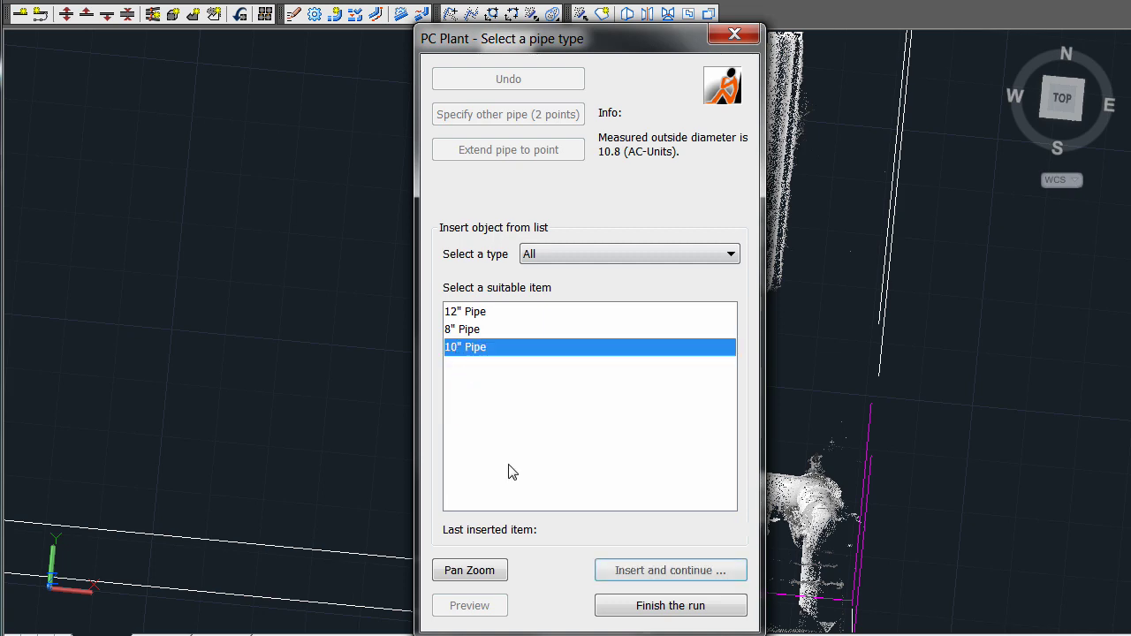
click(630, 571)
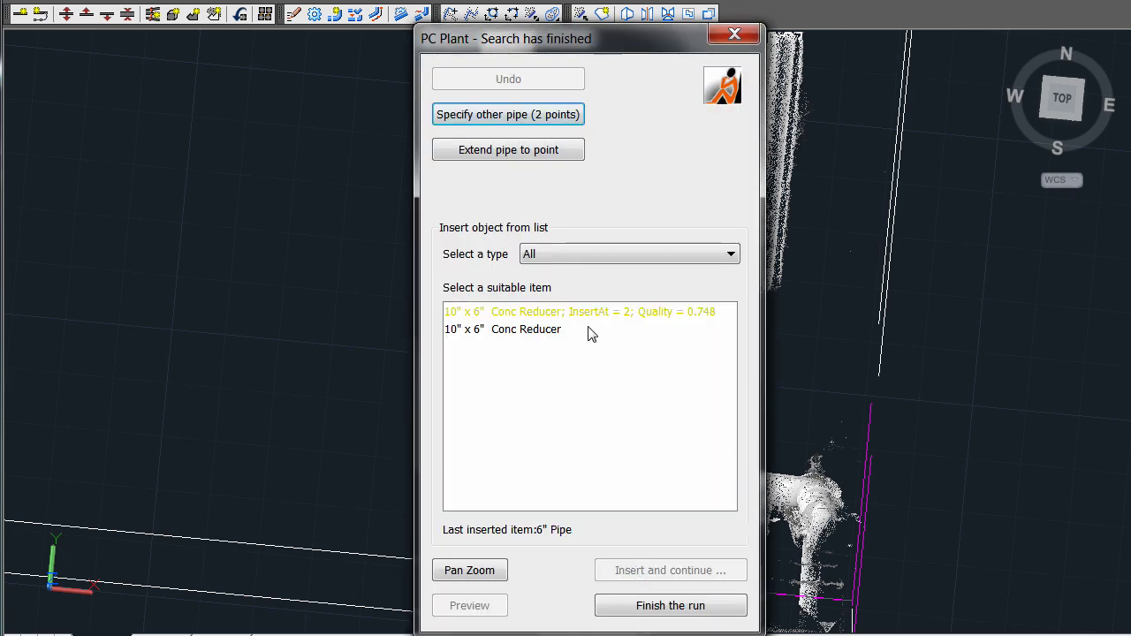
click(589, 311)
click(645, 572)
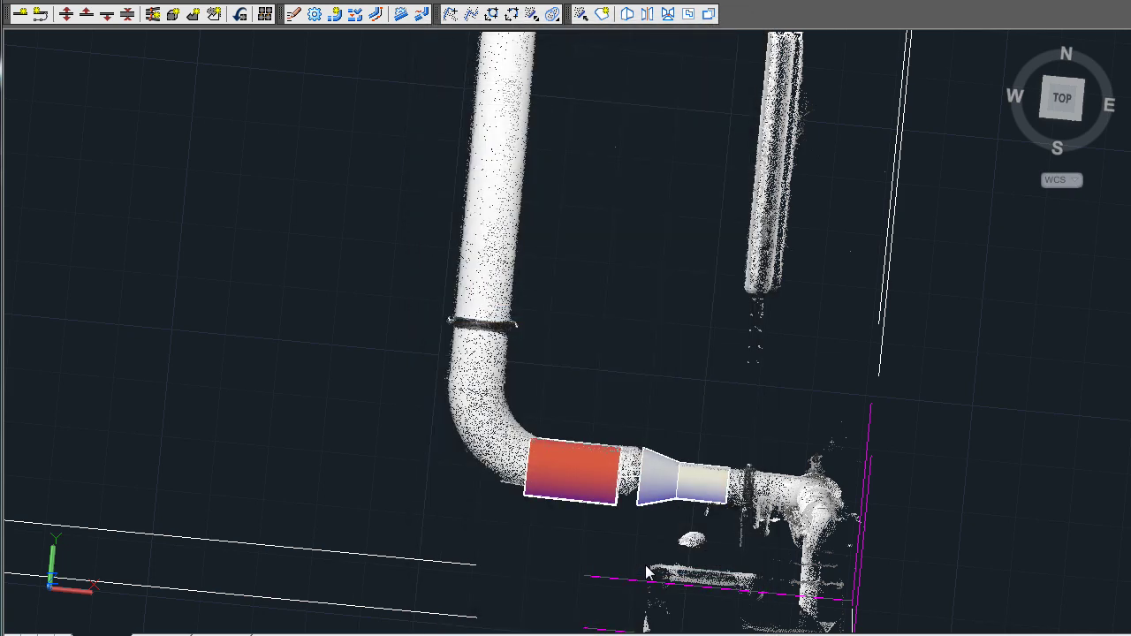
Fit a 10" Pipe from two points on the long straight pipe past the bend, and insert the best-matching elbow to connect it.
click(513, 118)
click(507, 57)
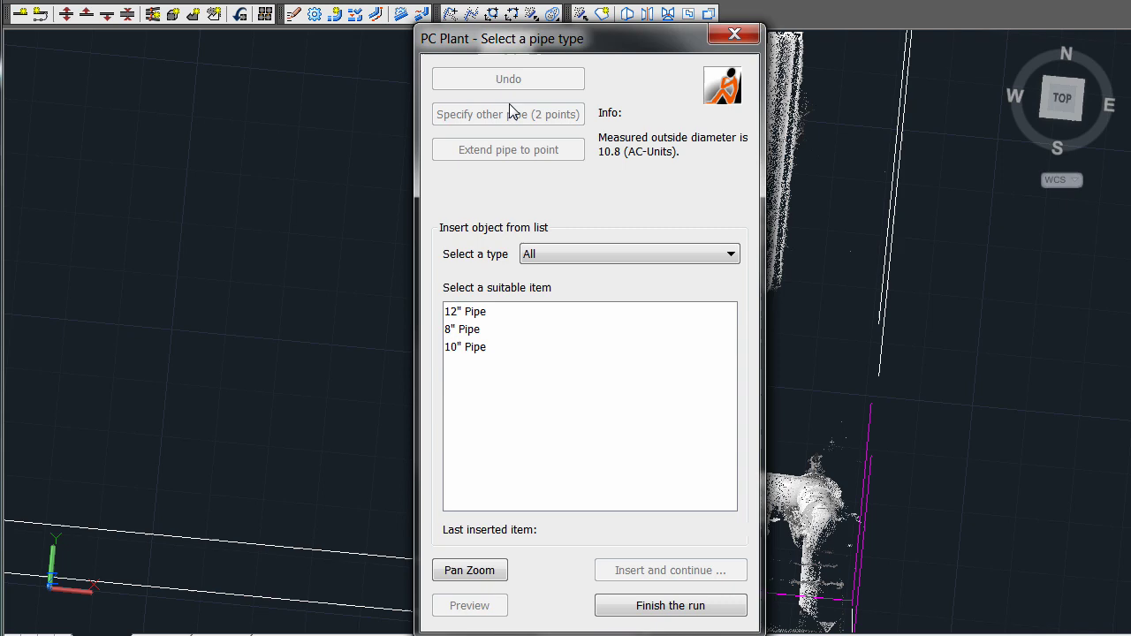
click(478, 348)
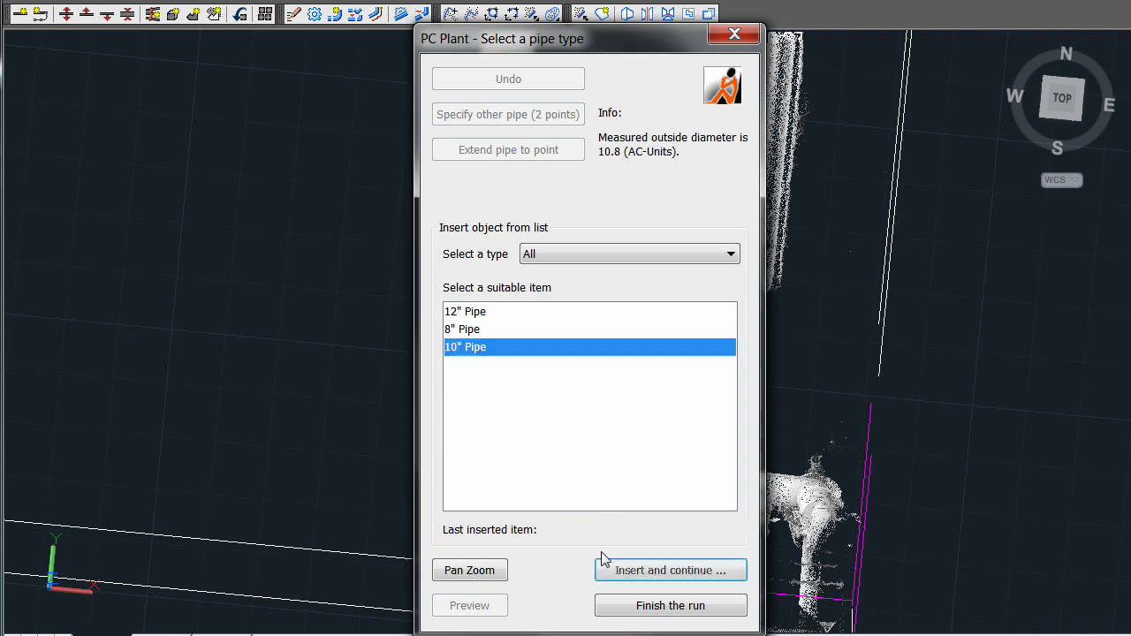
click(657, 573)
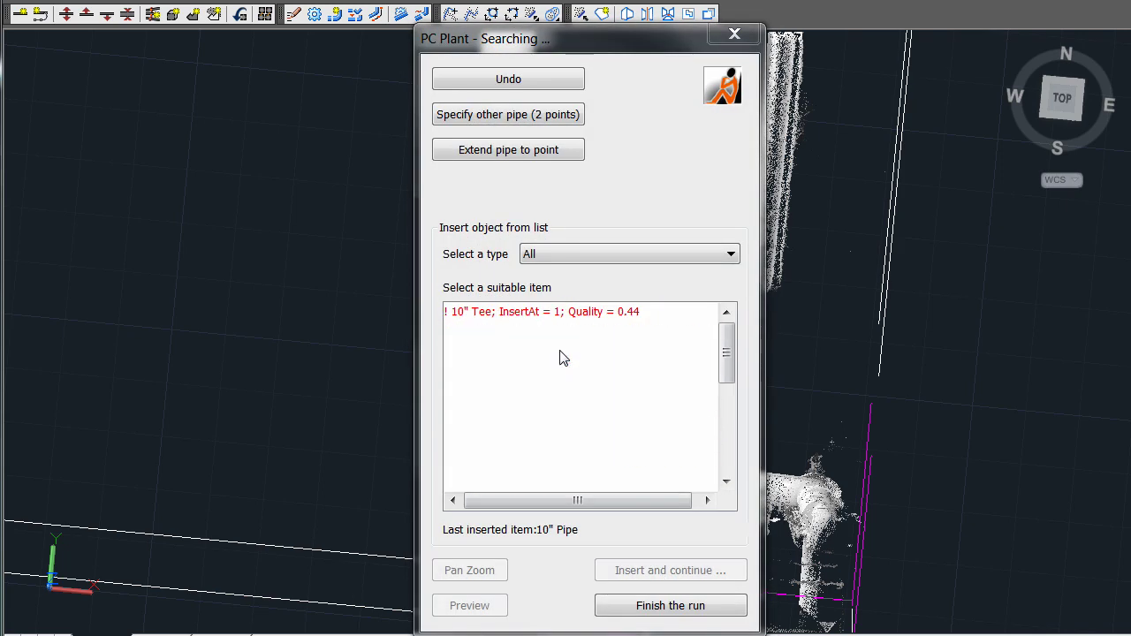
click(531, 313)
click(654, 571)
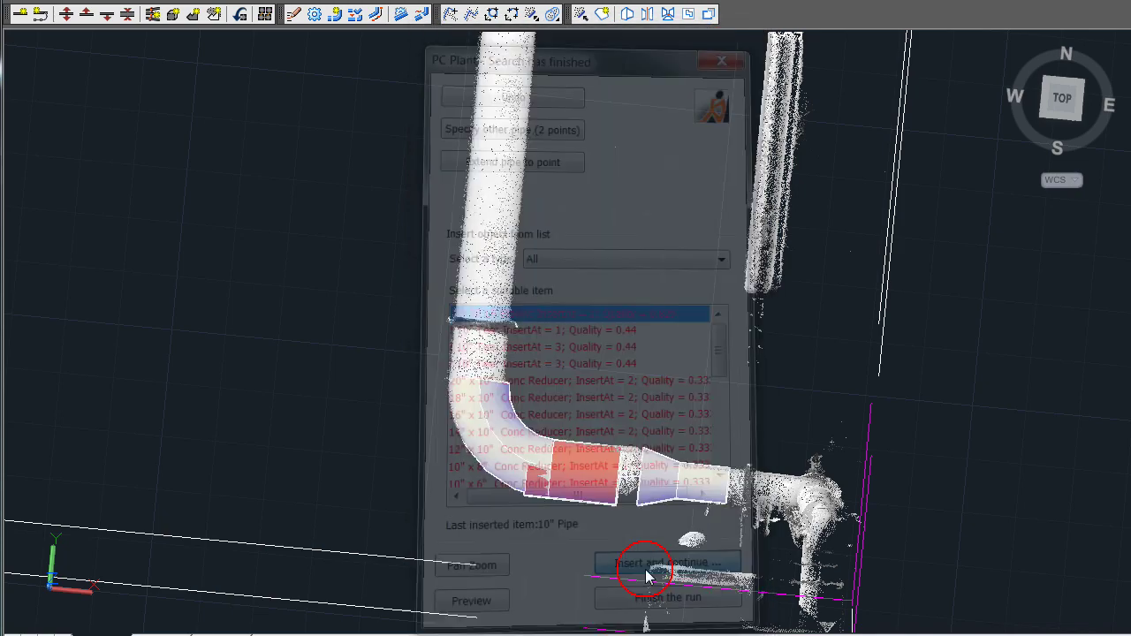
Extend the 10" pipe along the long straight scanned pipe to a point just before its junction with the vertical pipe.
click(549, 148)
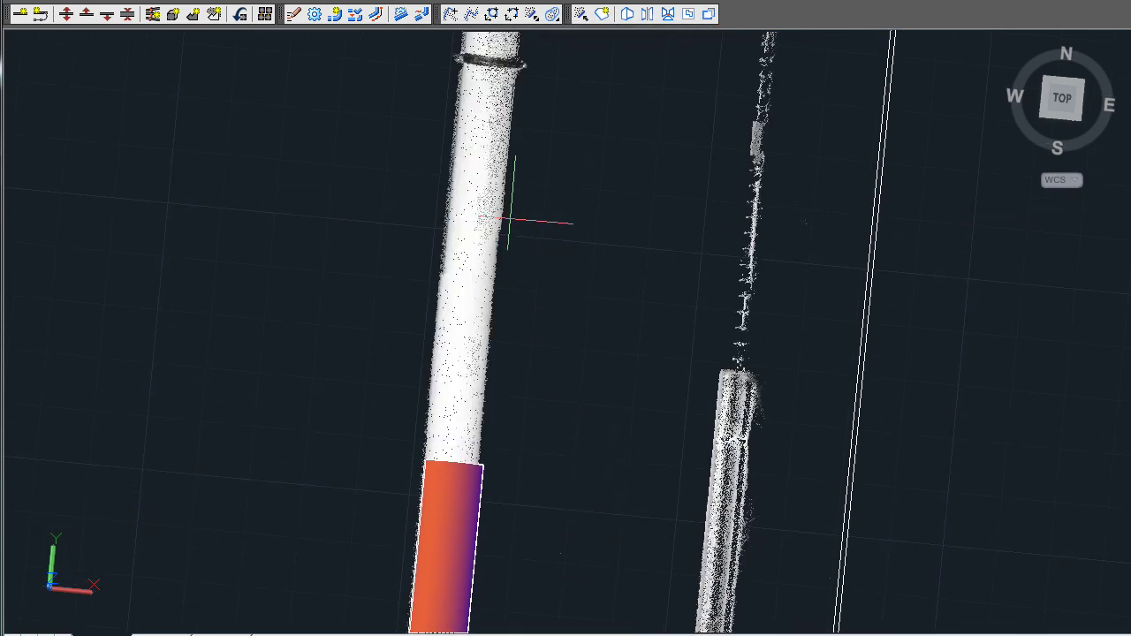
click(479, 81)
click(565, 149)
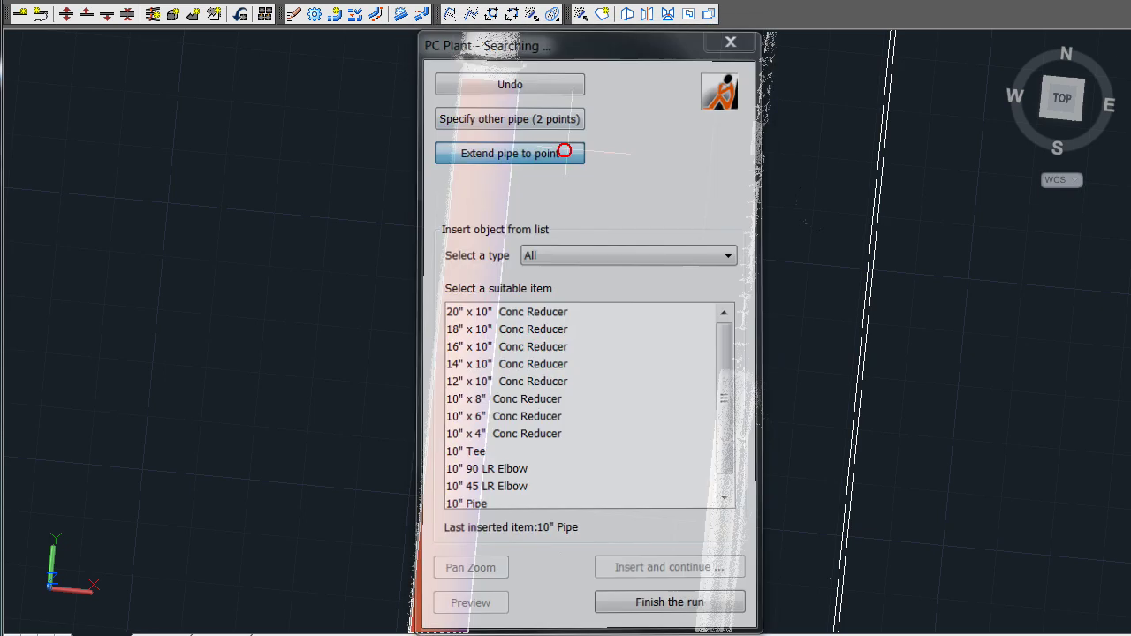
middle_drag(610, 179, 565, 560)
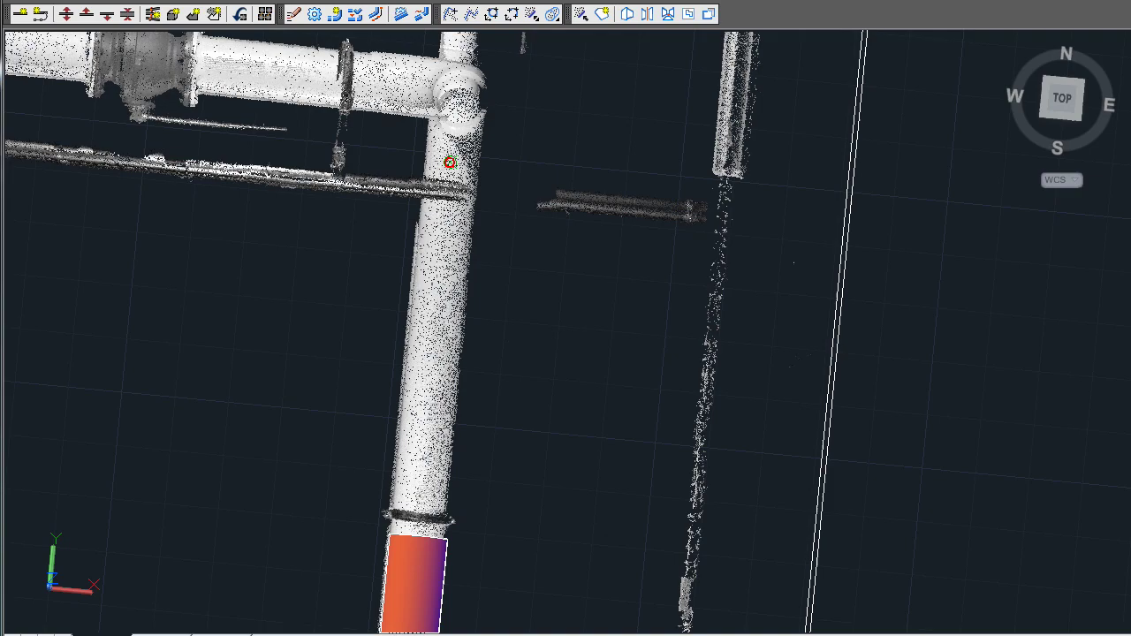
click(449, 163)
Fit a 10" Pipe from two points on the scanned vertical pipe below the junction, viewed from the side.
click(538, 154)
scroll(676, 247, up, 2)
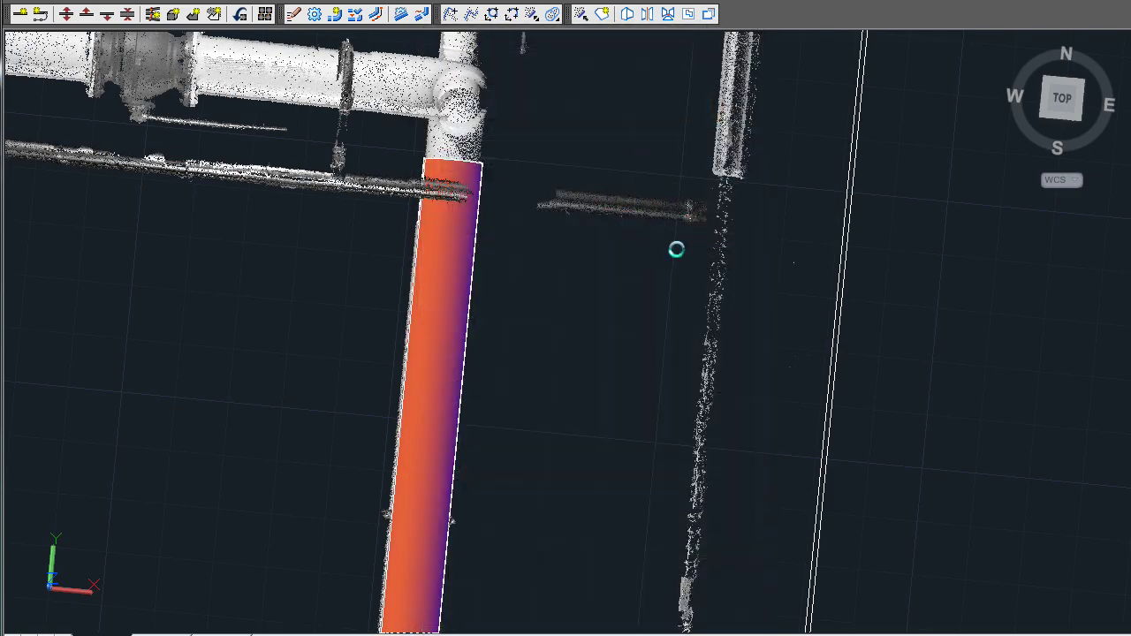
shift+middle_drag(677, 247, 437, 90)
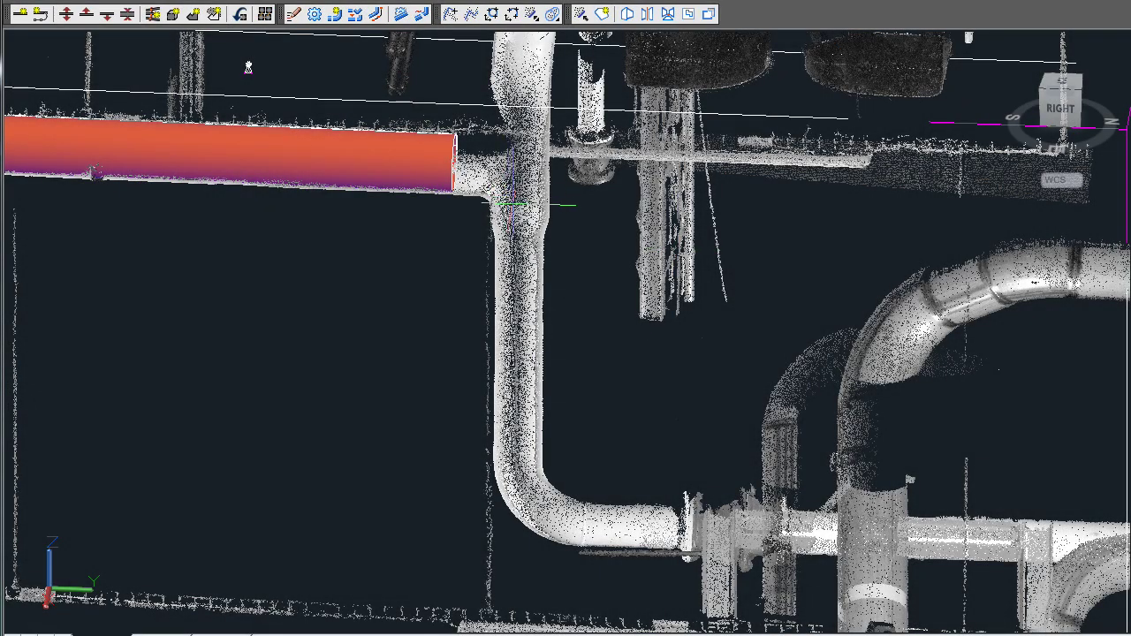
click(524, 224)
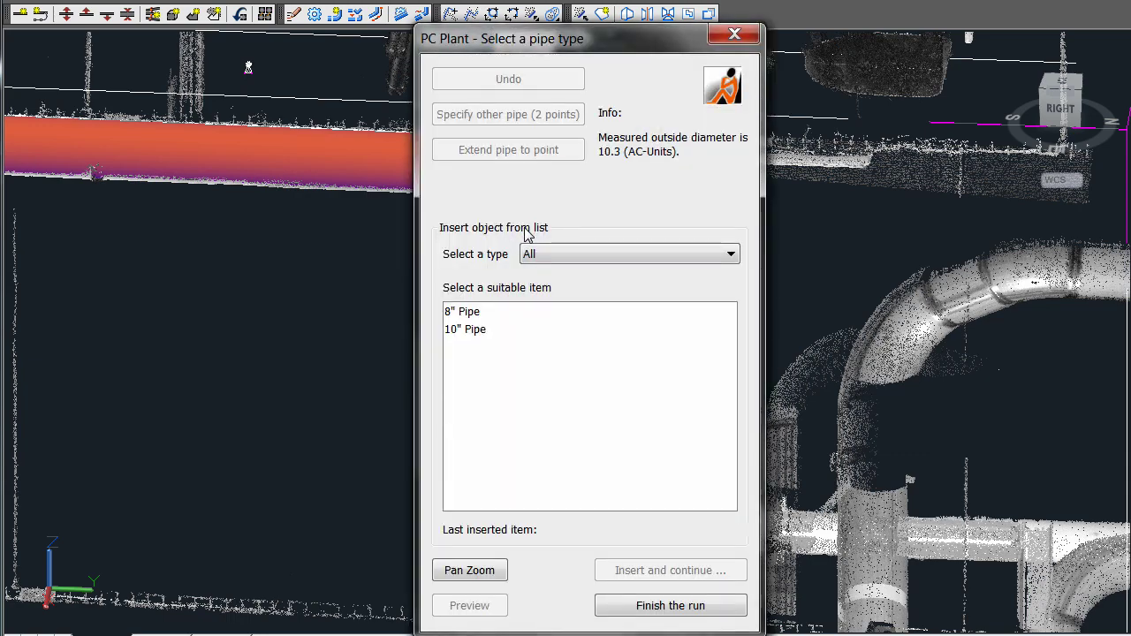
click(501, 328)
click(638, 573)
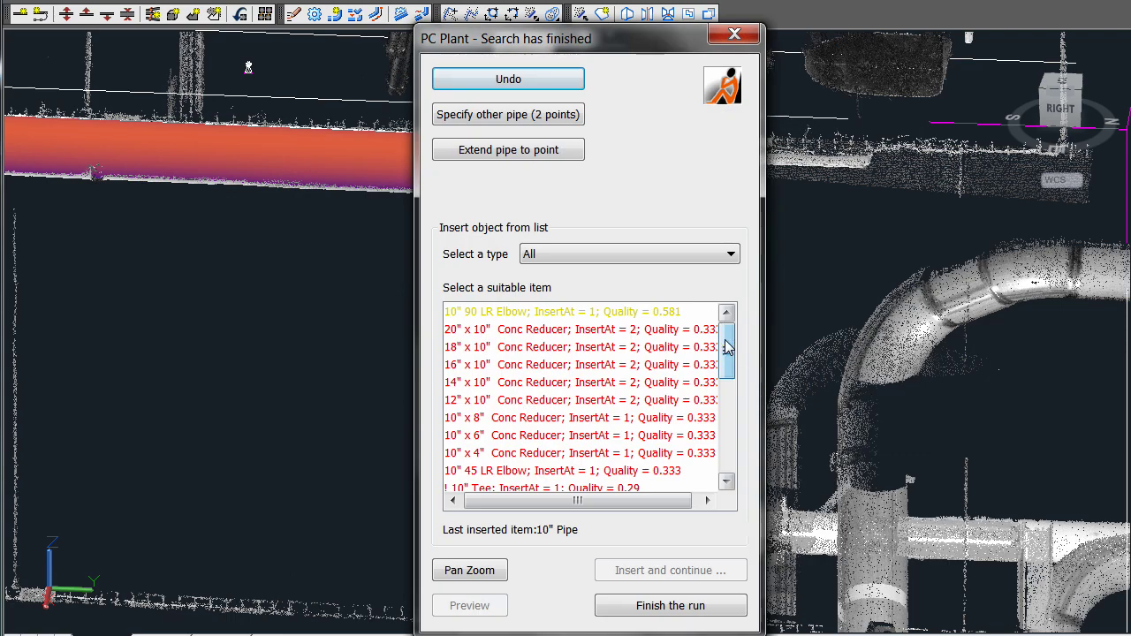
Preview and insert the 10" Tee with InsertAt = 3 at the junction, and undo the 10" pipe fitted below it.
drag(727, 348, 733, 362)
click(531, 471)
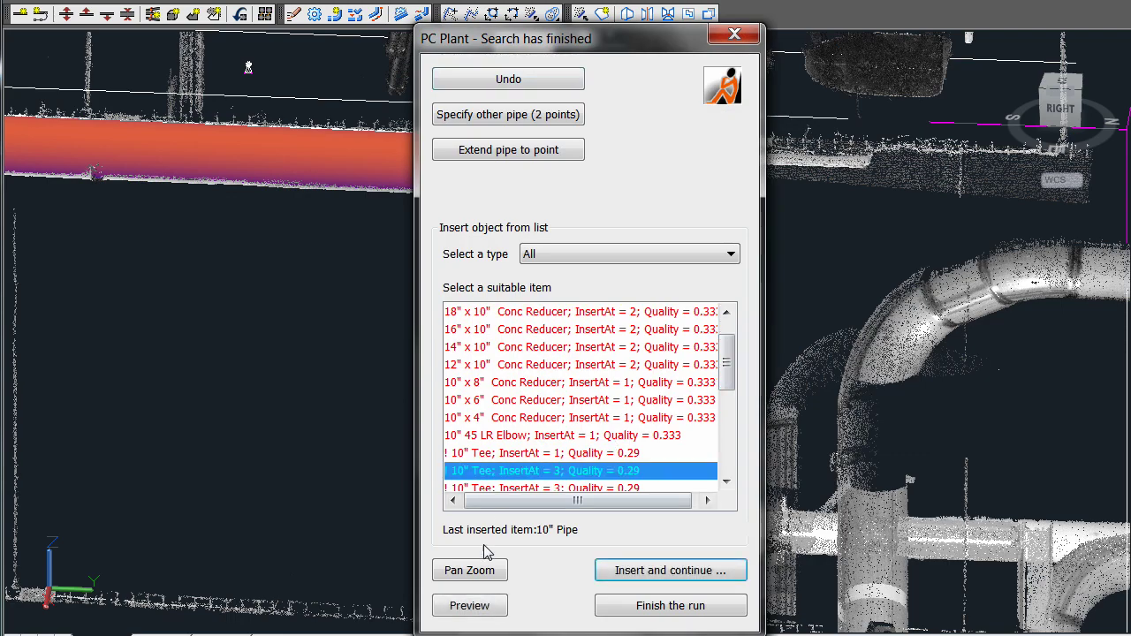
click(471, 608)
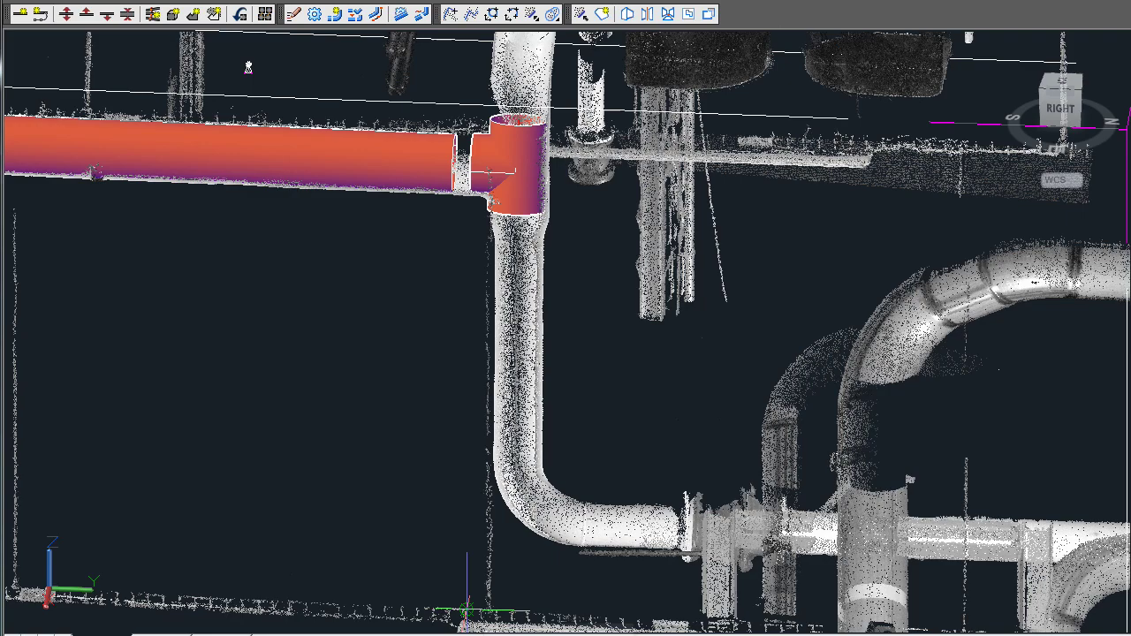
click(427, 268)
click(651, 571)
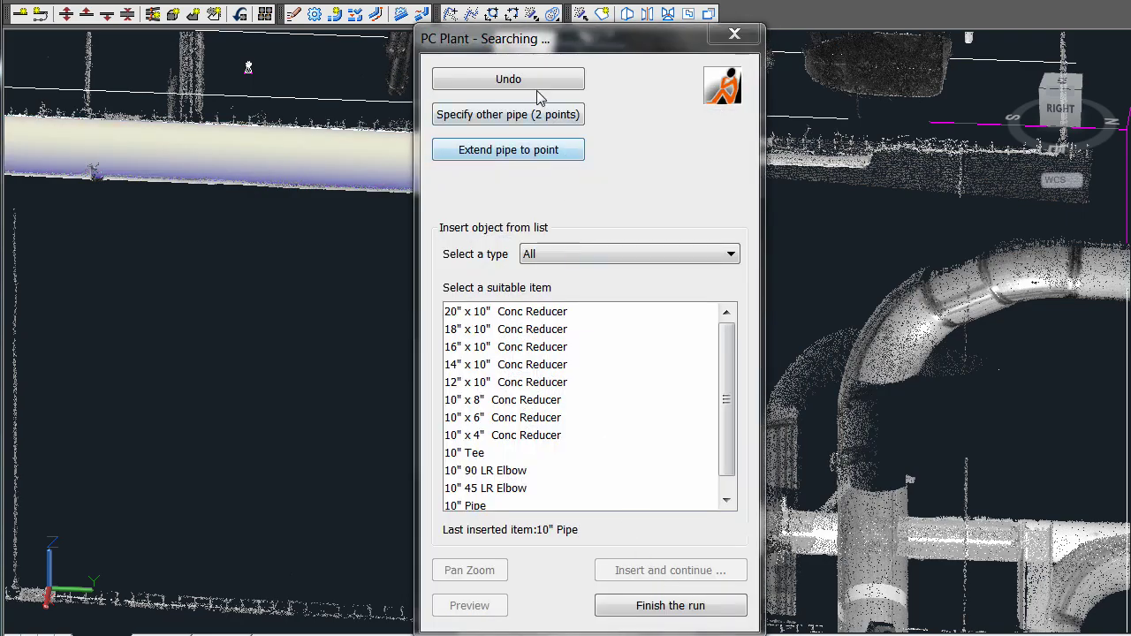
click(536, 85)
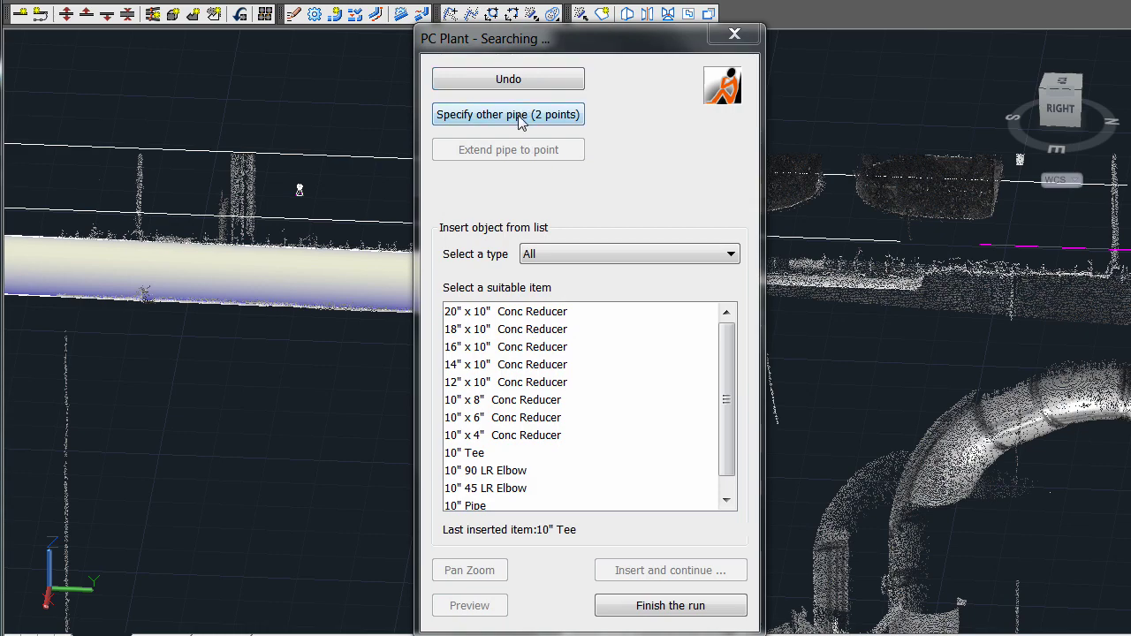
Fit an 8" Pipe from two points on the vertical pipe below the tee, and connect it with the 10" x 8" Conc Reducer.
click(519, 121)
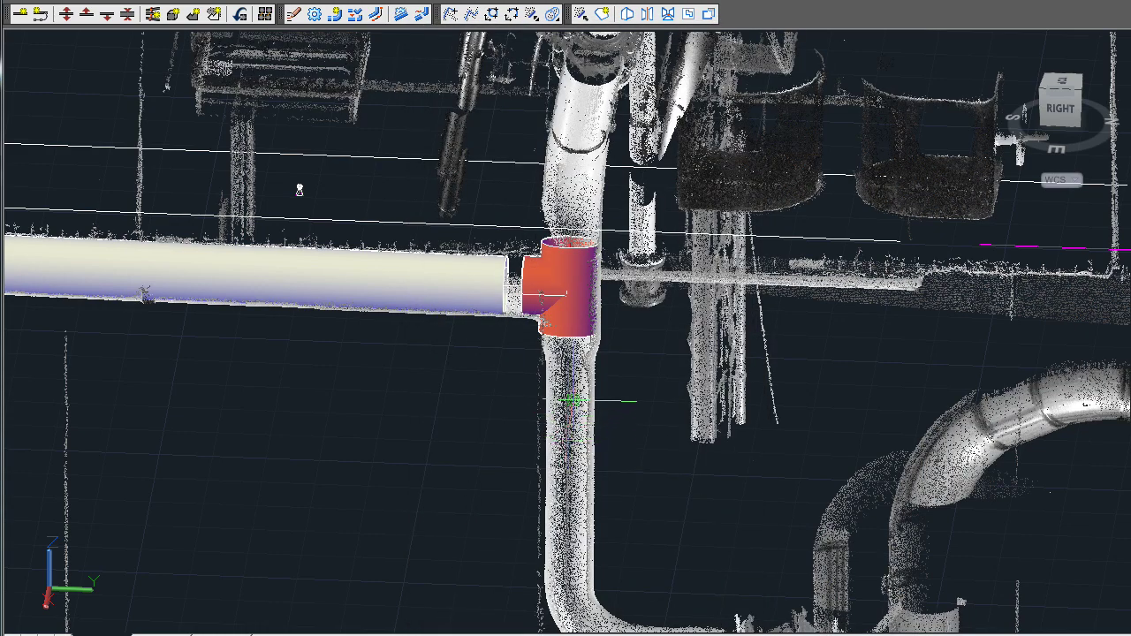
click(576, 461)
click(576, 557)
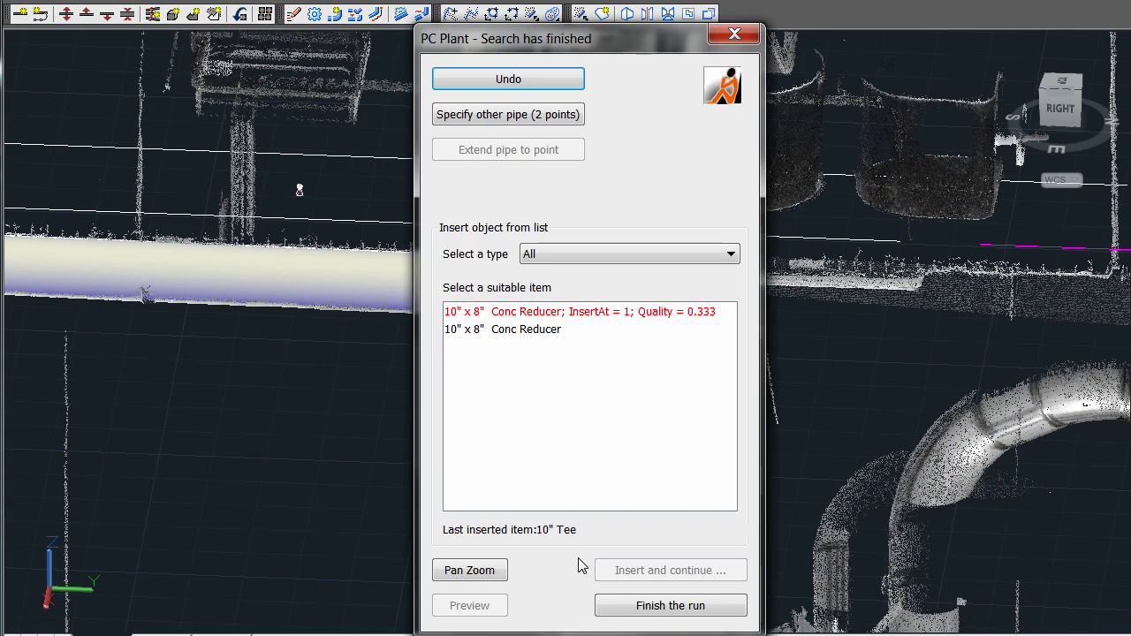
click(480, 311)
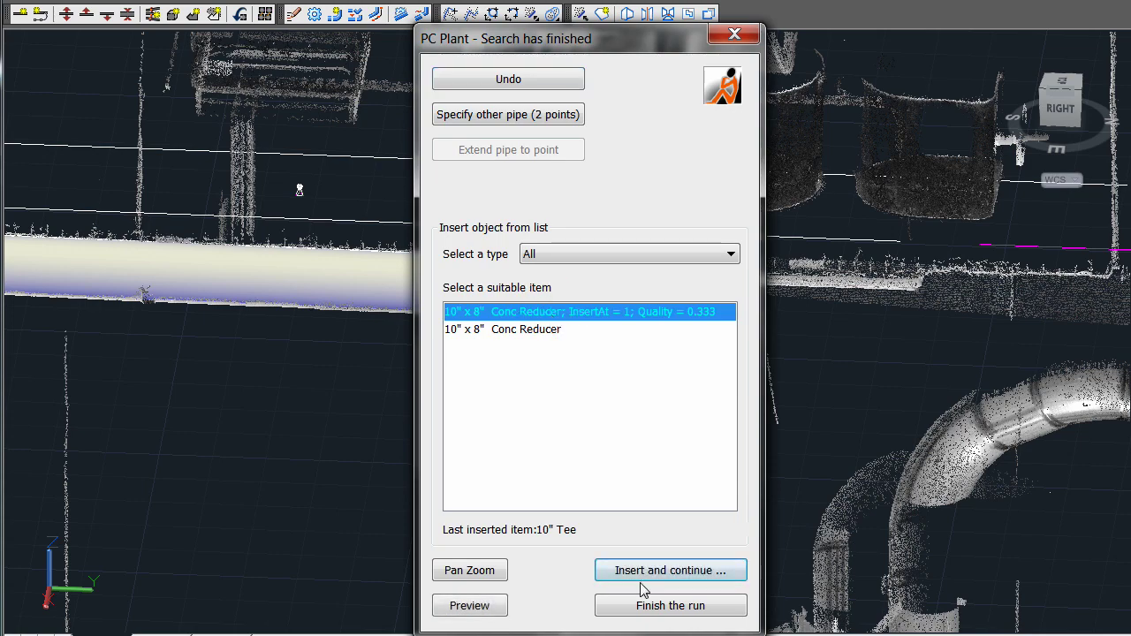
click(649, 571)
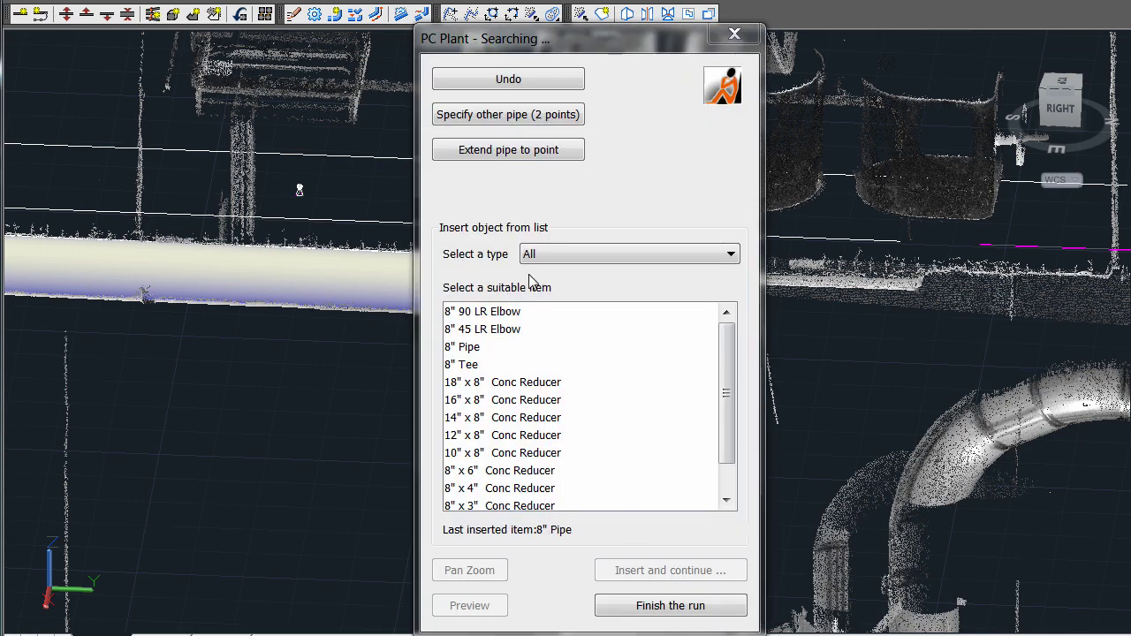
Fit an 8" Pipe from two points on the horizontal pipe past the lower bend, and connect it with the 8" 90 LR Elbow.
click(504, 120)
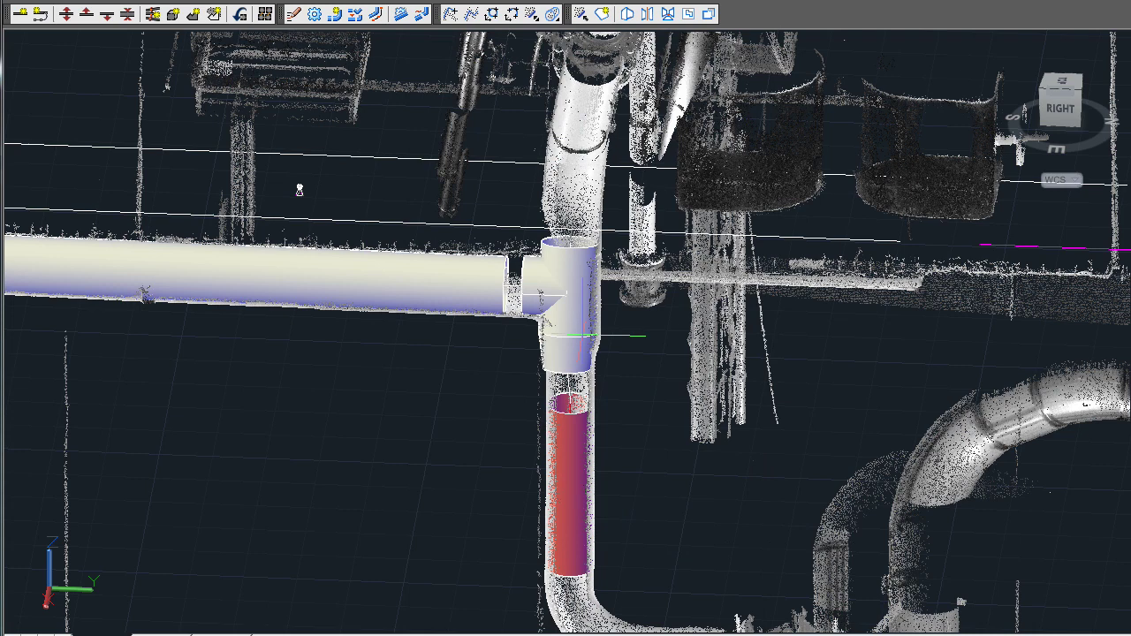
scroll(580, 331, down, 1)
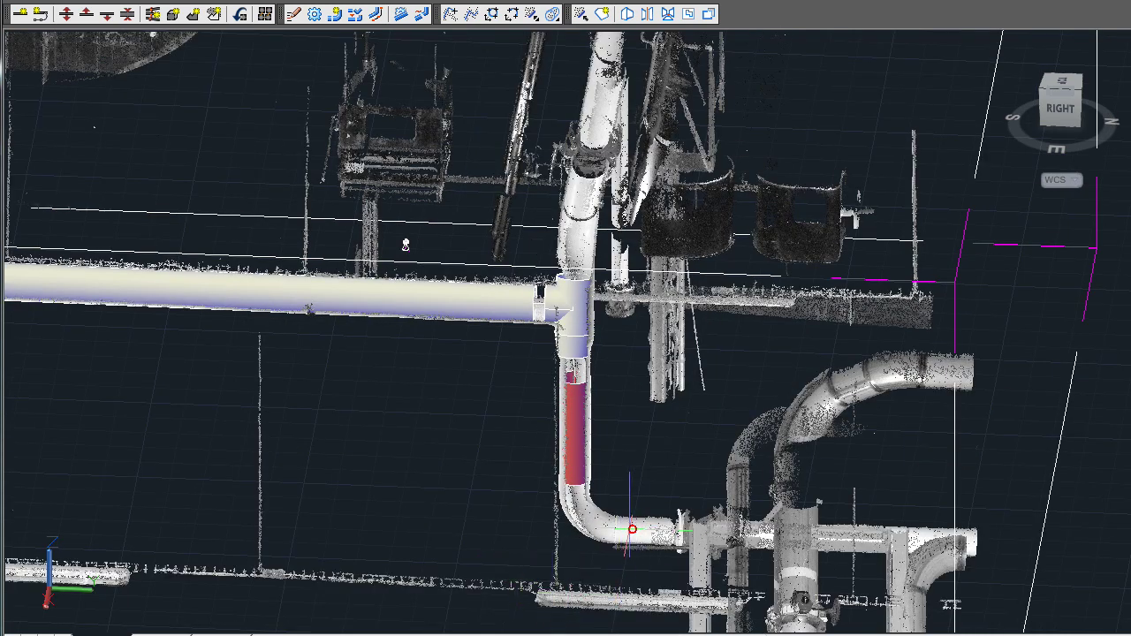
click(661, 531)
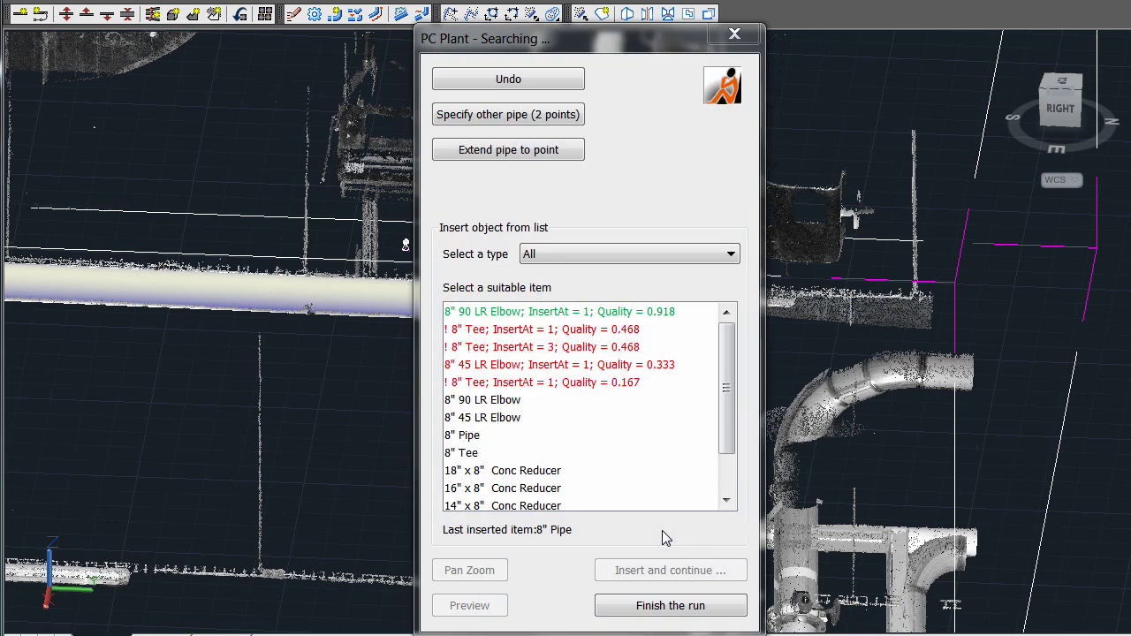
click(533, 314)
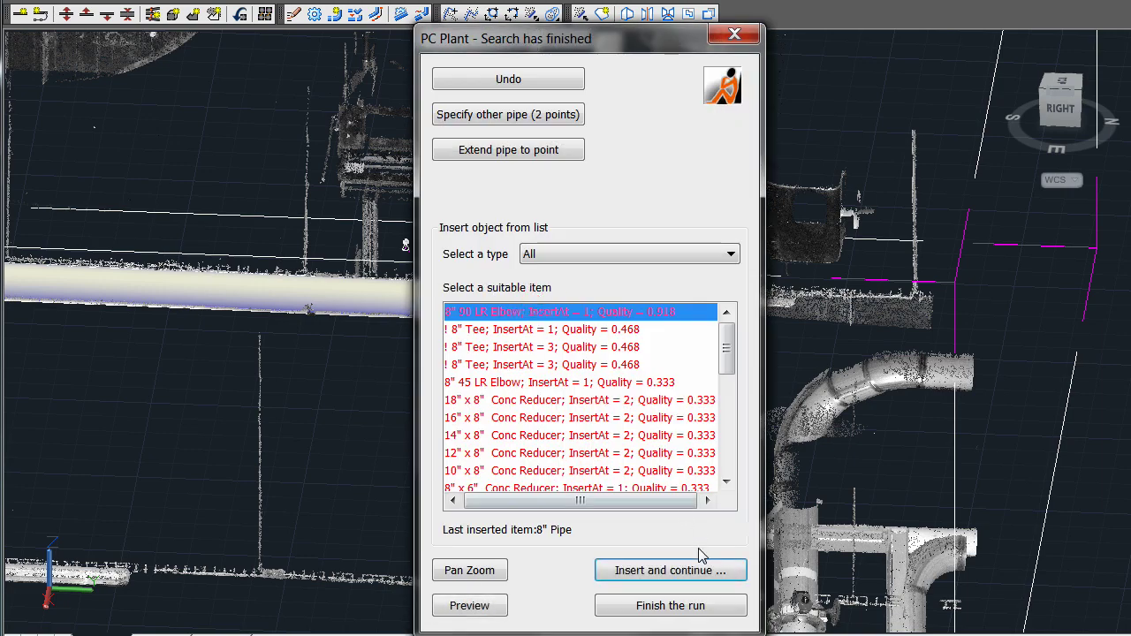
click(703, 570)
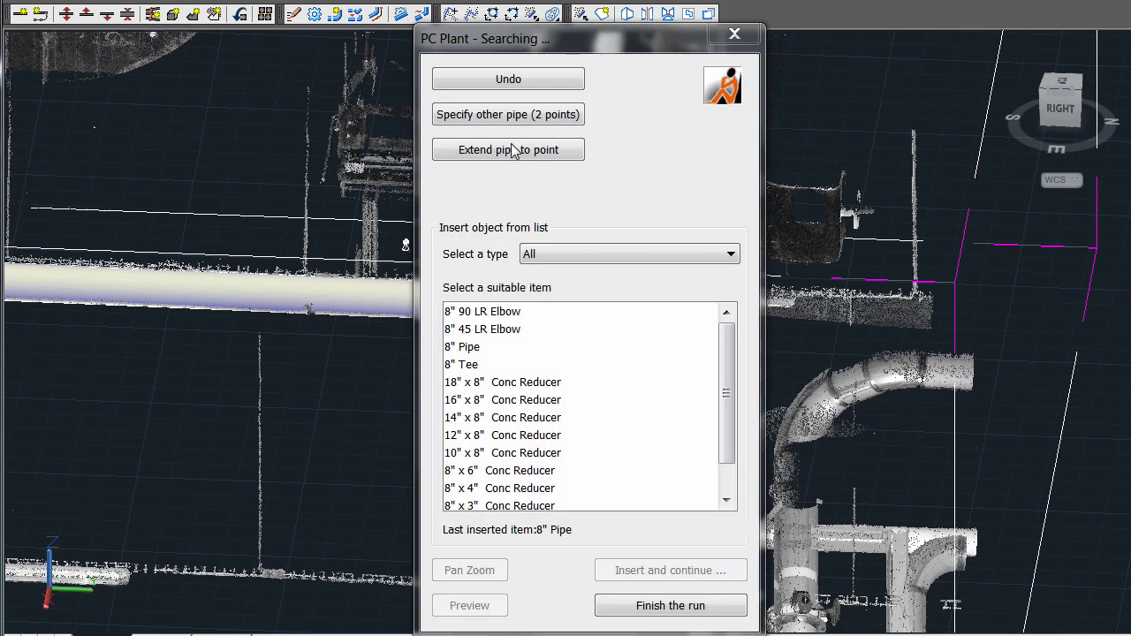
Fit an 8" Pipe from two points beyond the valve, and connect it with the 8" Flanged Valve Assy.
click(515, 114)
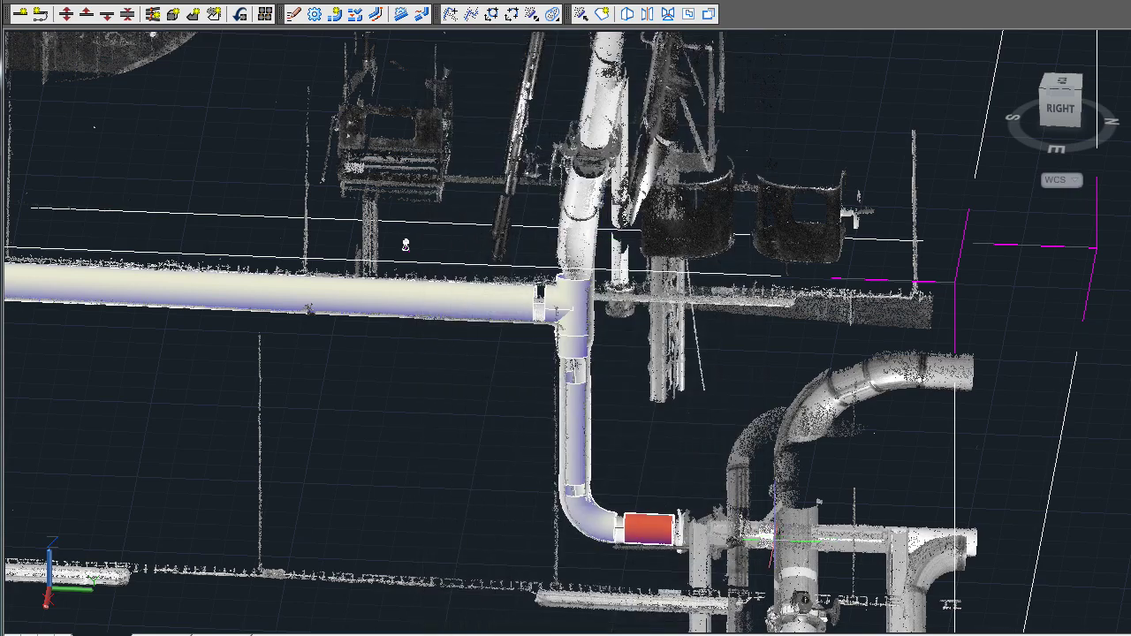
shift+middle_drag(769, 544, 856, 561)
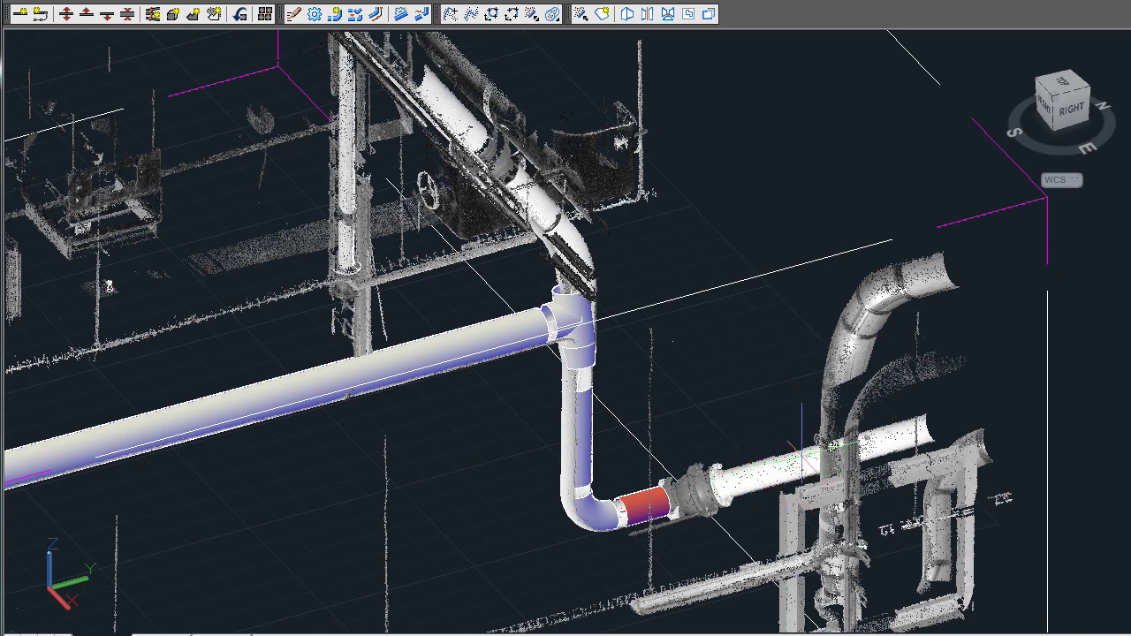
click(800, 457)
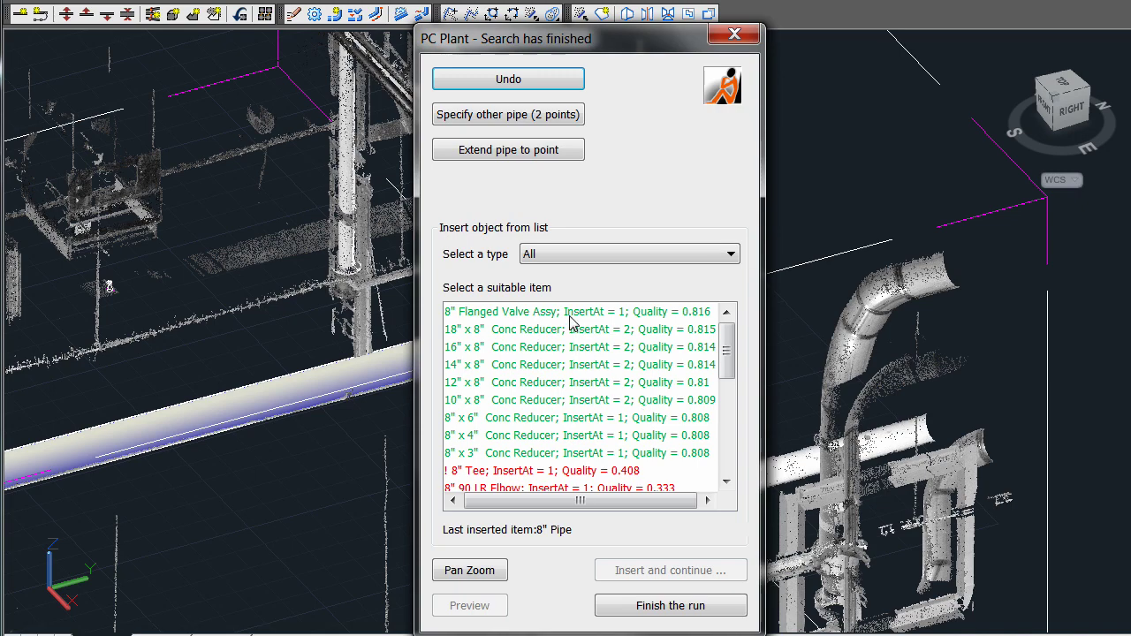
click(570, 318)
click(686, 571)
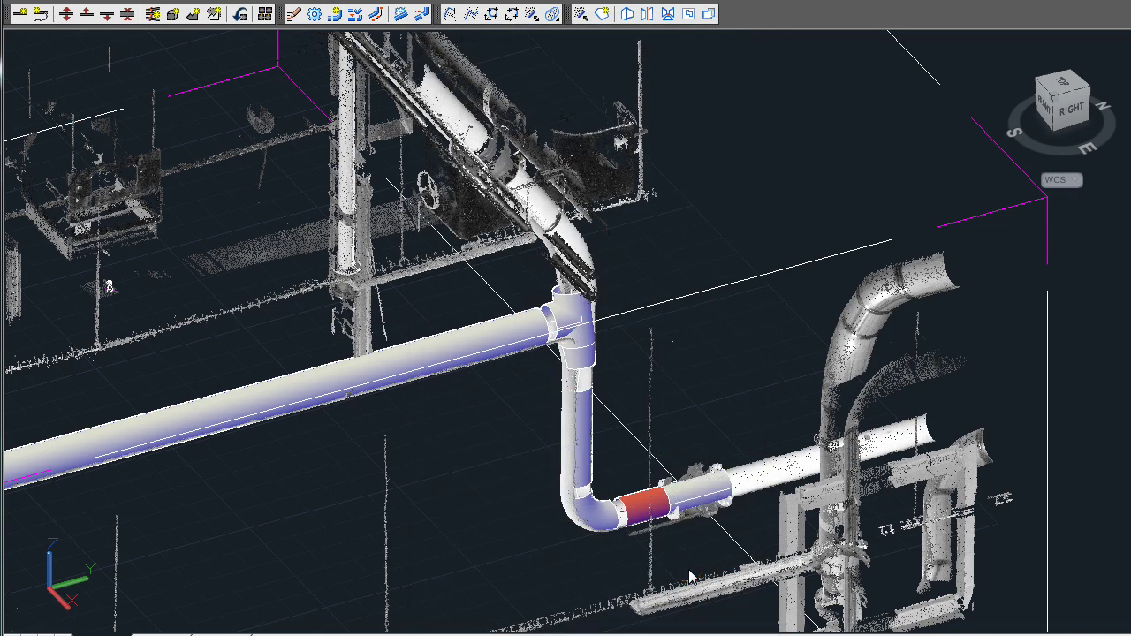
Extend the 8" pipe past the valve to the far end of the scanned pipe and finish the run.
click(541, 151)
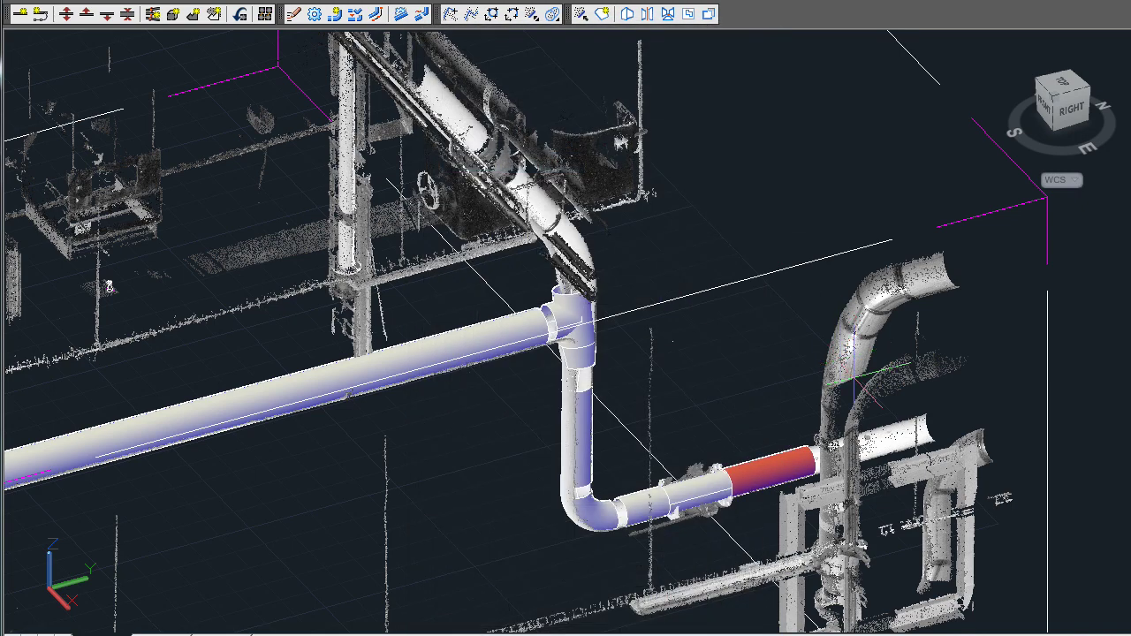
click(924, 432)
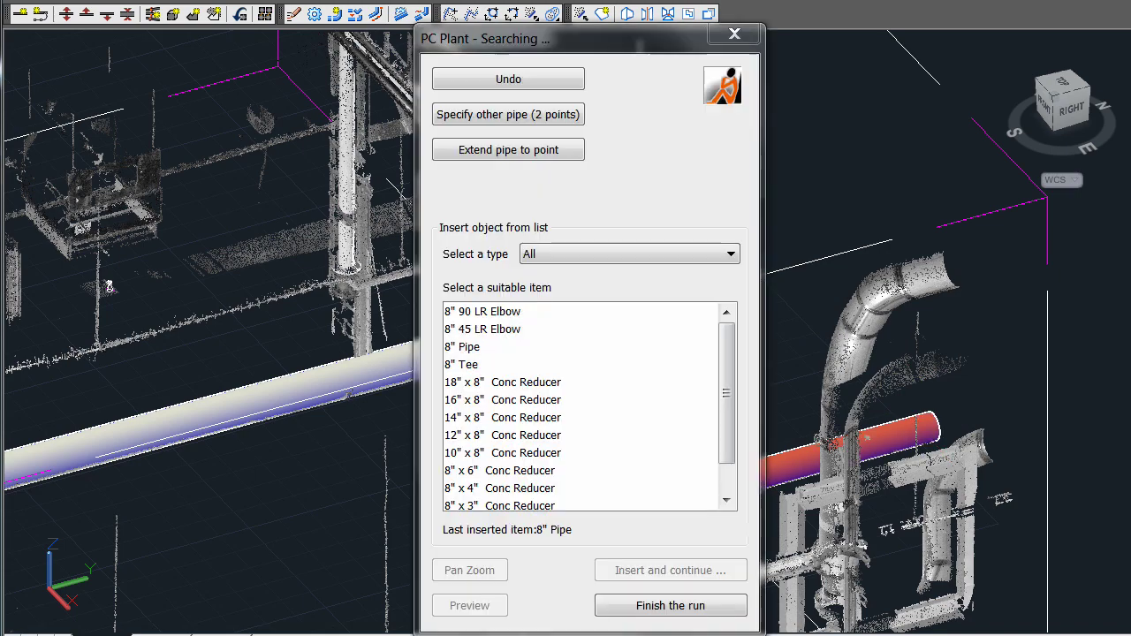
click(661, 536)
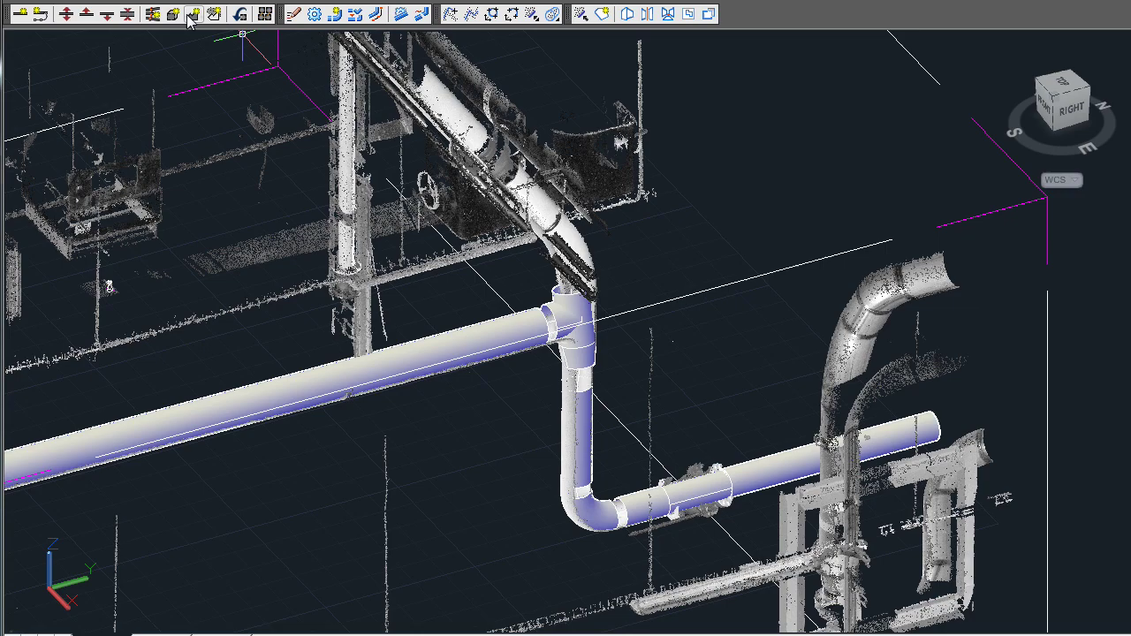
Continue the existing run as a branch from the open upper connection point of the 10" tee.
click(338, 16)
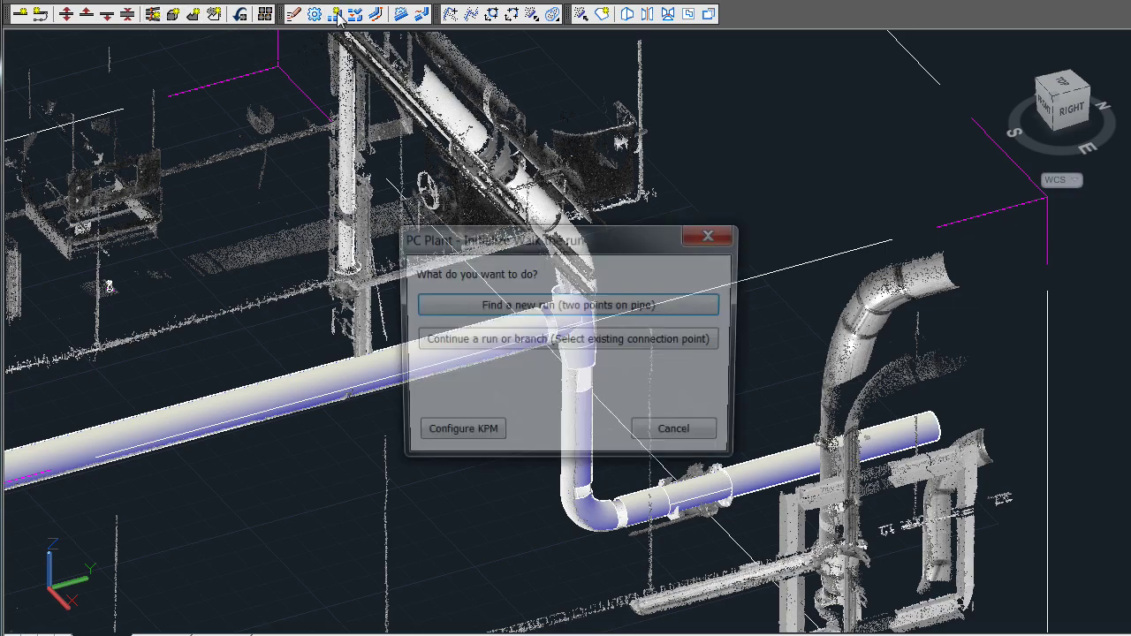
click(518, 338)
shift+middle_drag(537, 305, 701, 287)
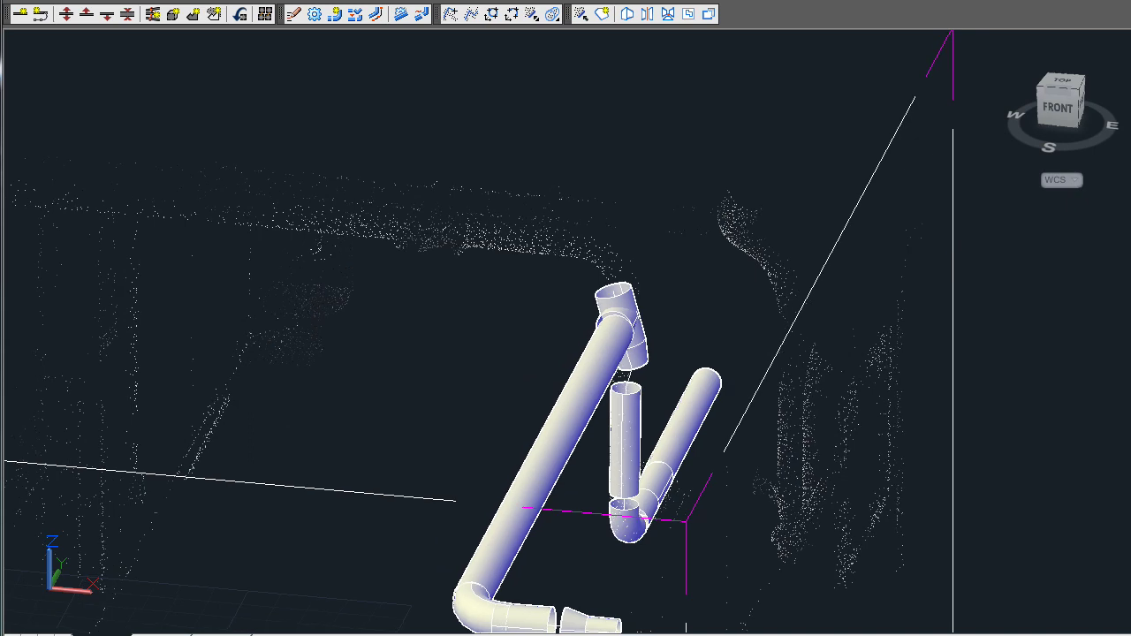
scroll(582, 307, up, 2)
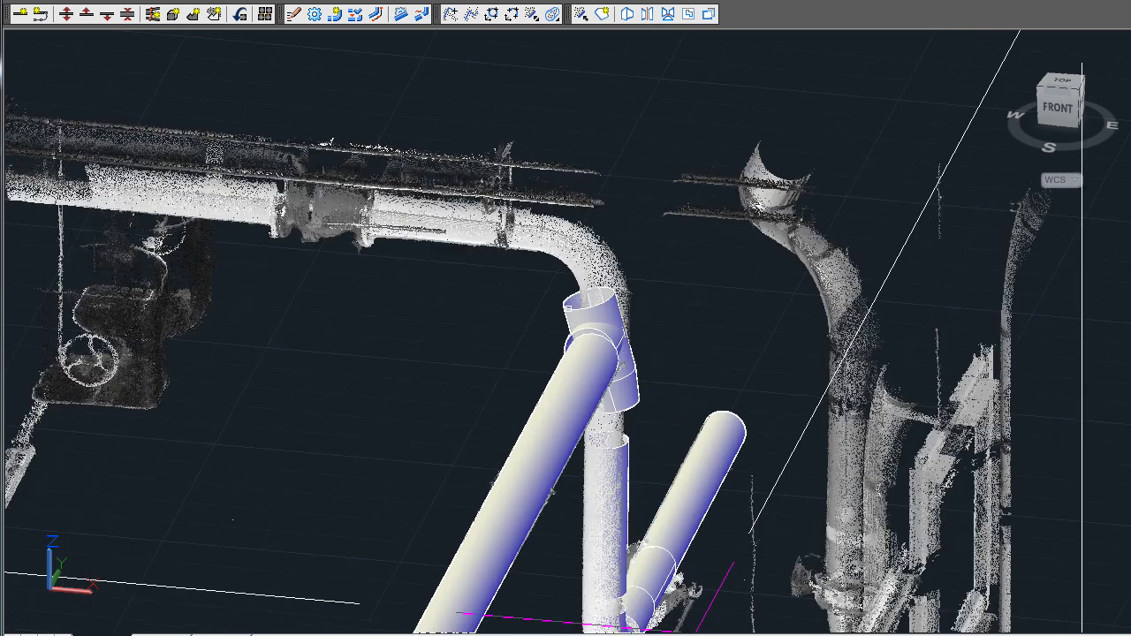
click(571, 312)
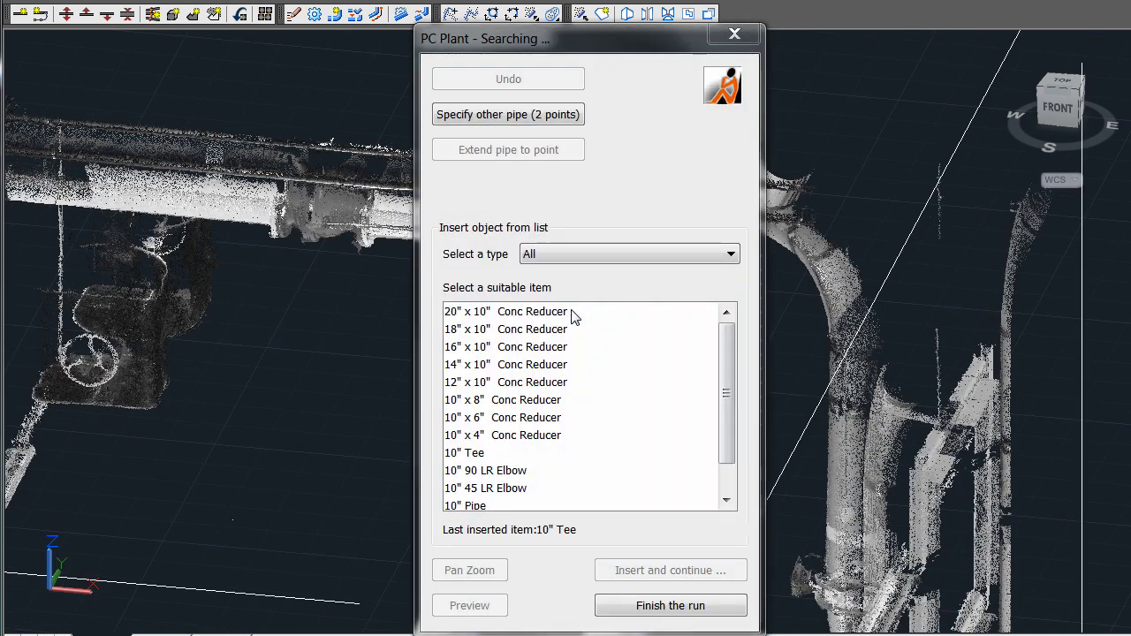
Fit a 10" Pipe from two points on the upper horizontal pipe before the valve, and connect it with the 10" 90 LR Elbow.
click(526, 116)
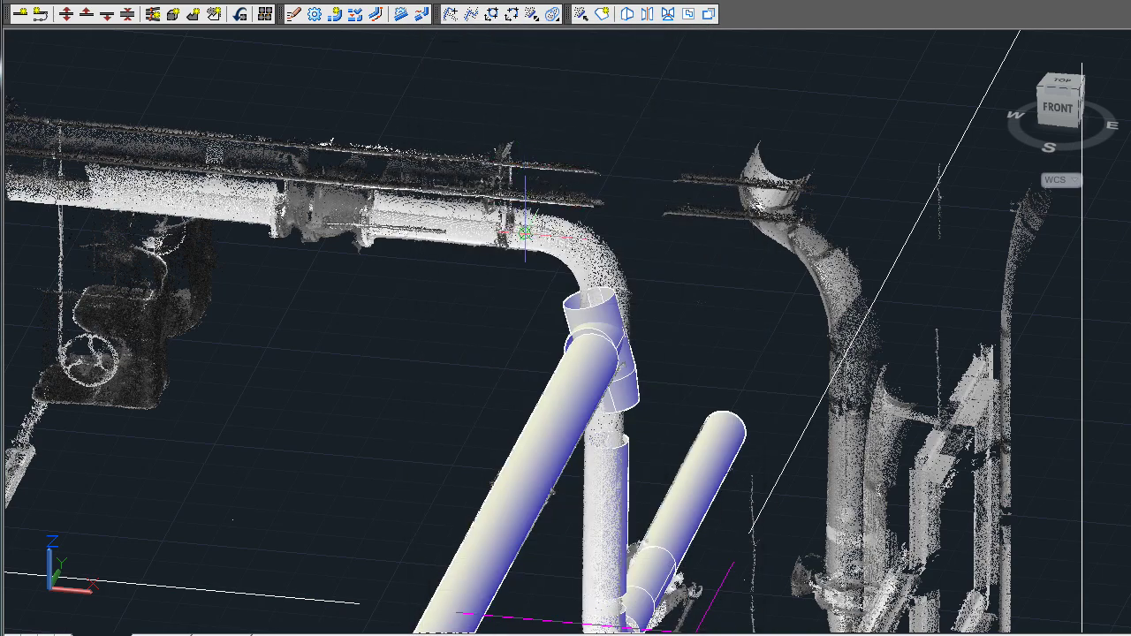
click(389, 218)
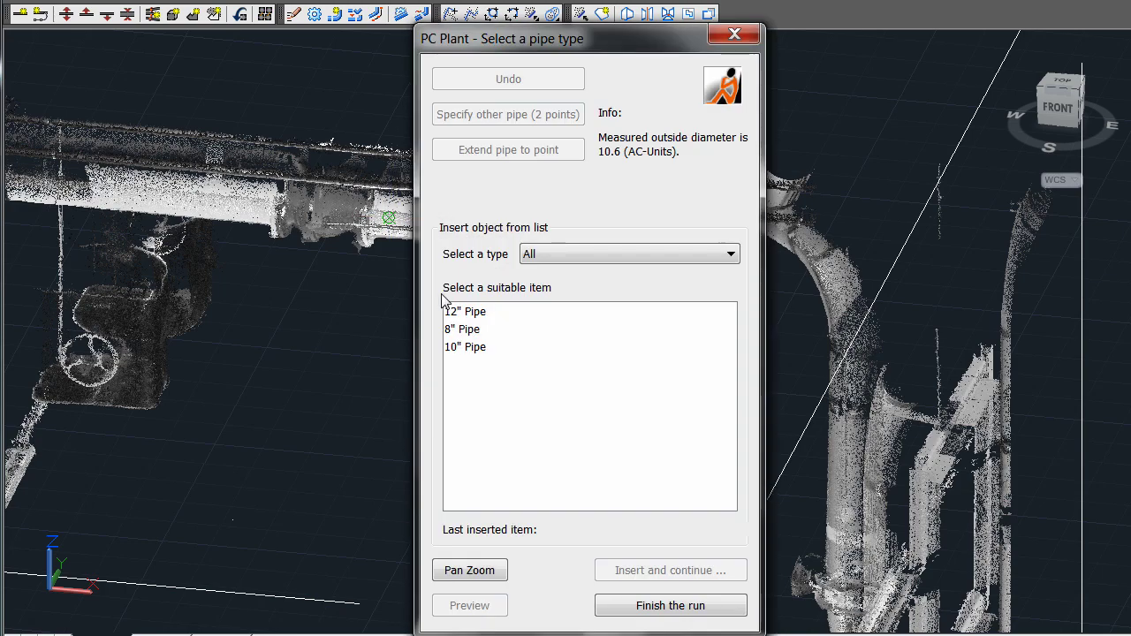
click(468, 348)
click(646, 576)
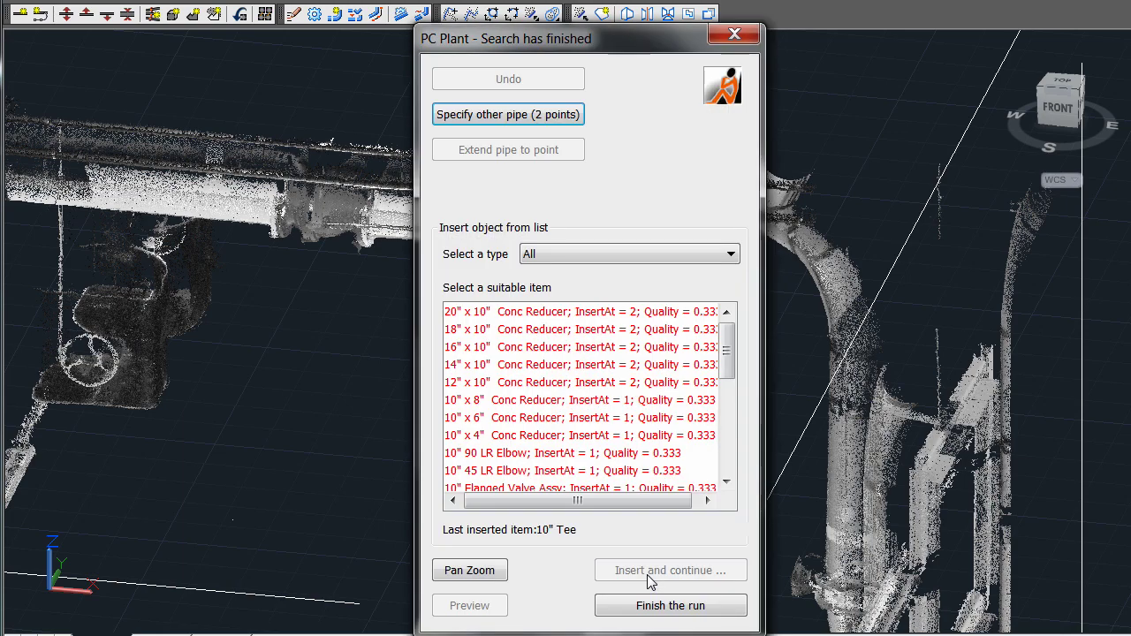
click(525, 455)
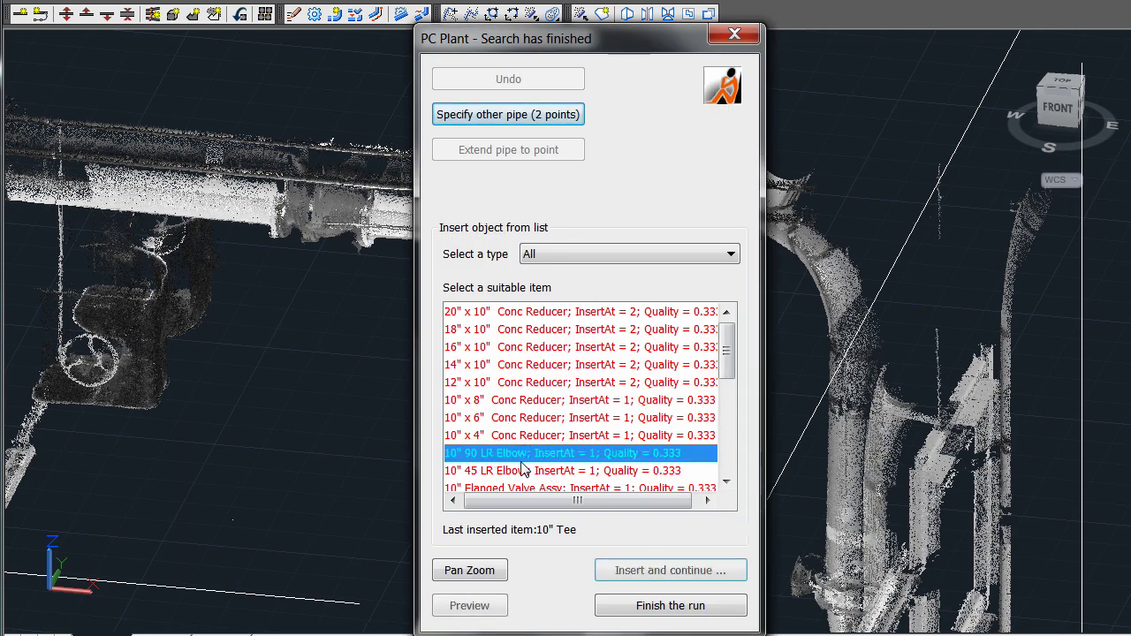
click(652, 572)
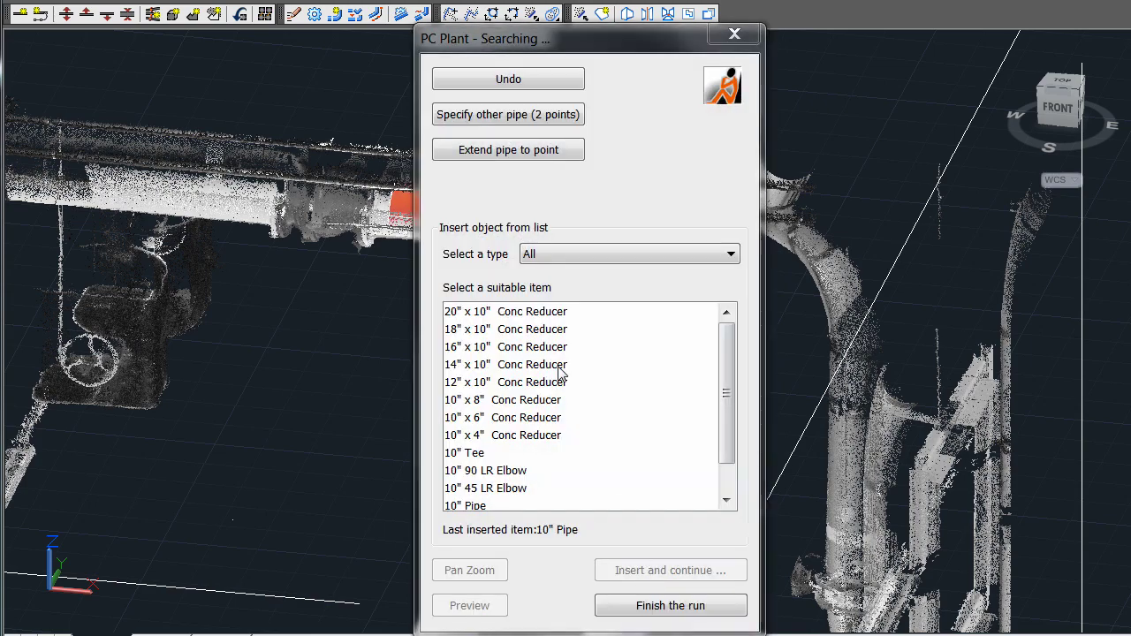
Fit a 10" Pipe from two points on the horizontal pipe beyond the valve, and connect it with the 10" Flanged Valve Assy.
click(495, 116)
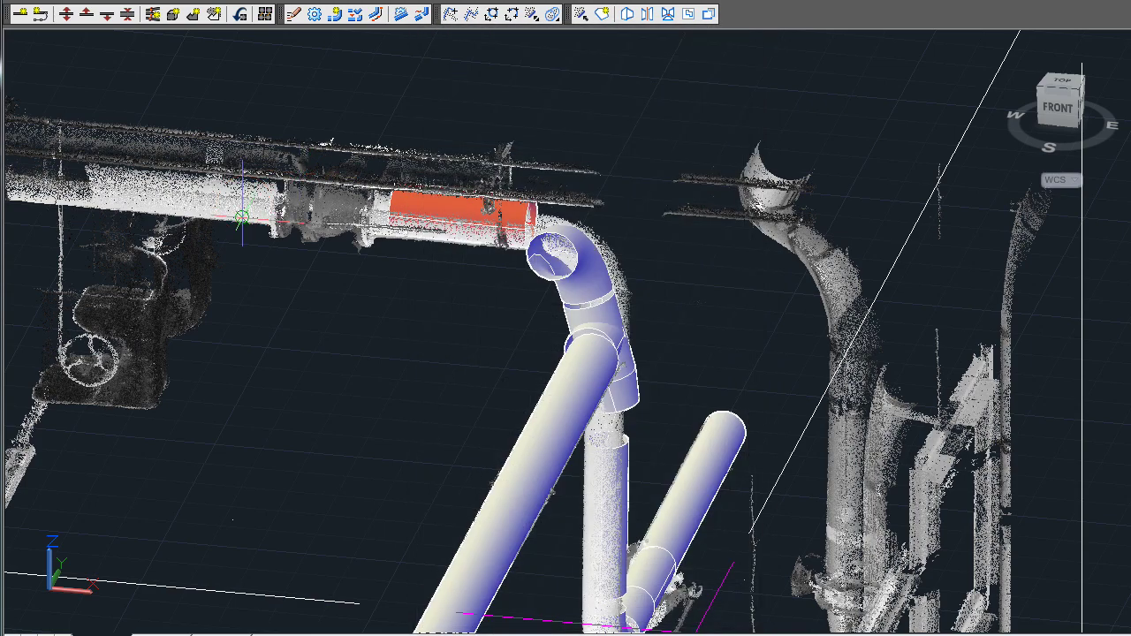
click(103, 201)
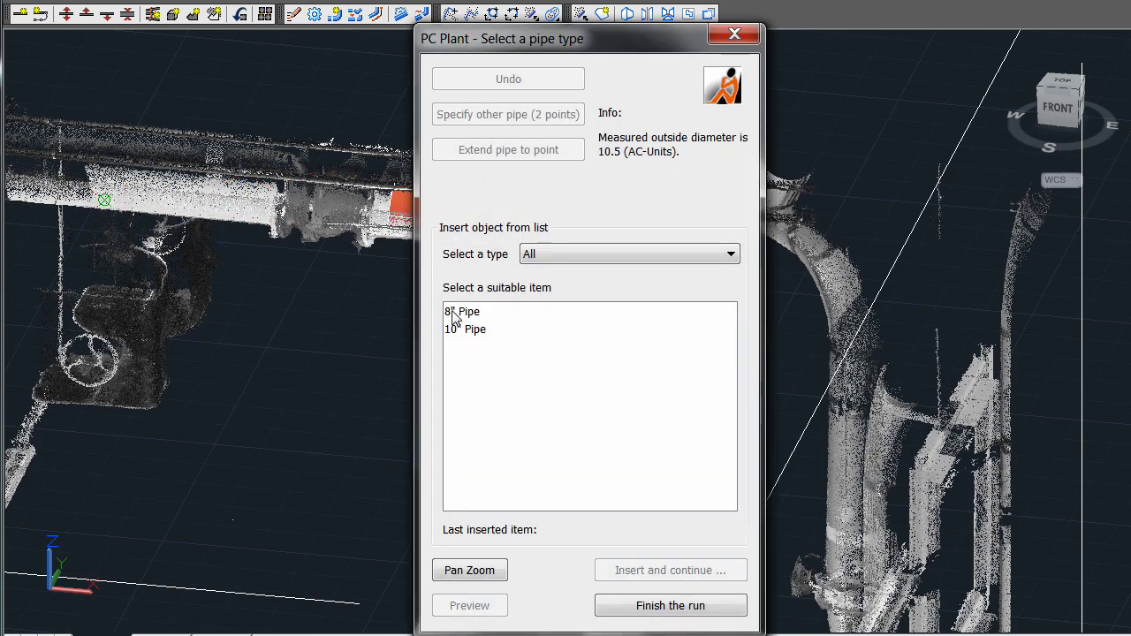
click(478, 331)
click(661, 573)
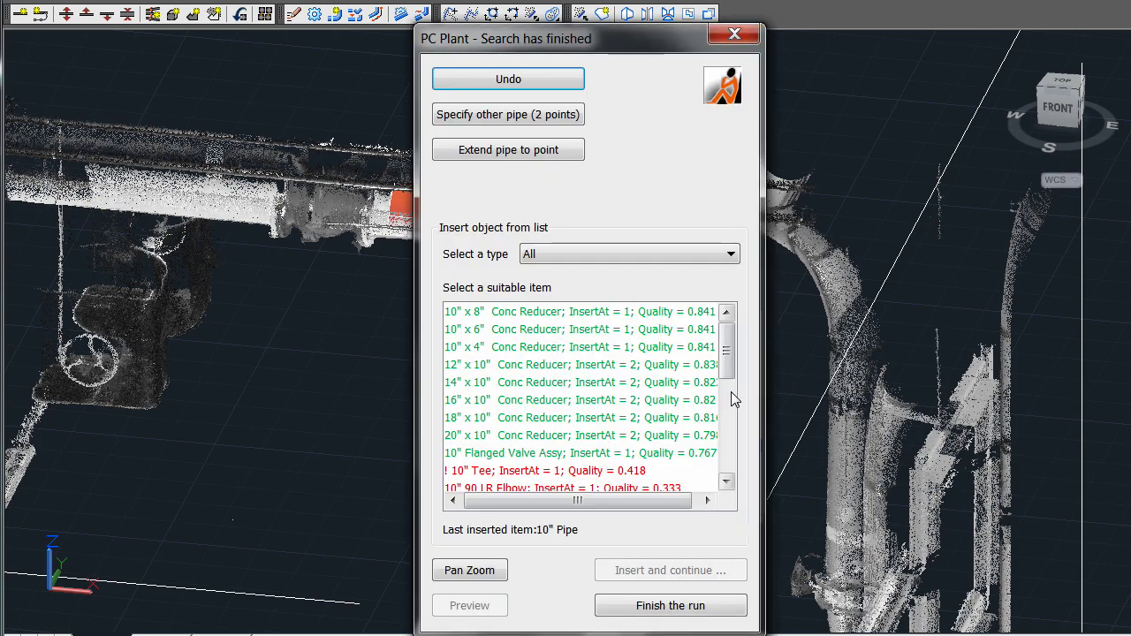
click(513, 453)
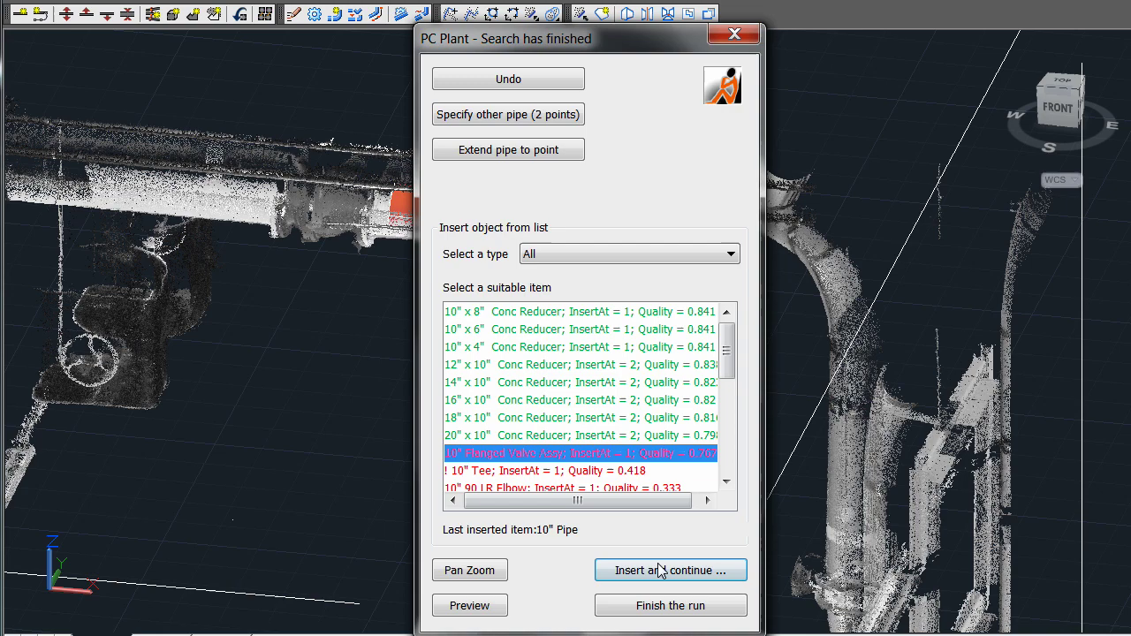
click(661, 571)
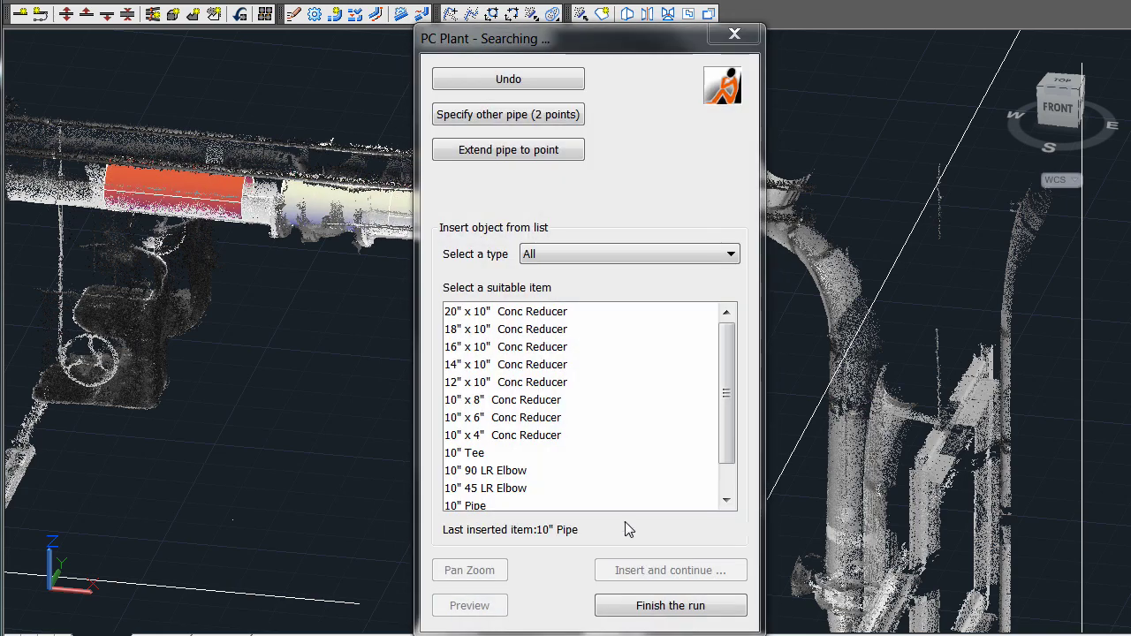
Extend the 10" pipe beyond the valve to a point near the far end of the scanned horizontal pipe and finish the run.
click(540, 152)
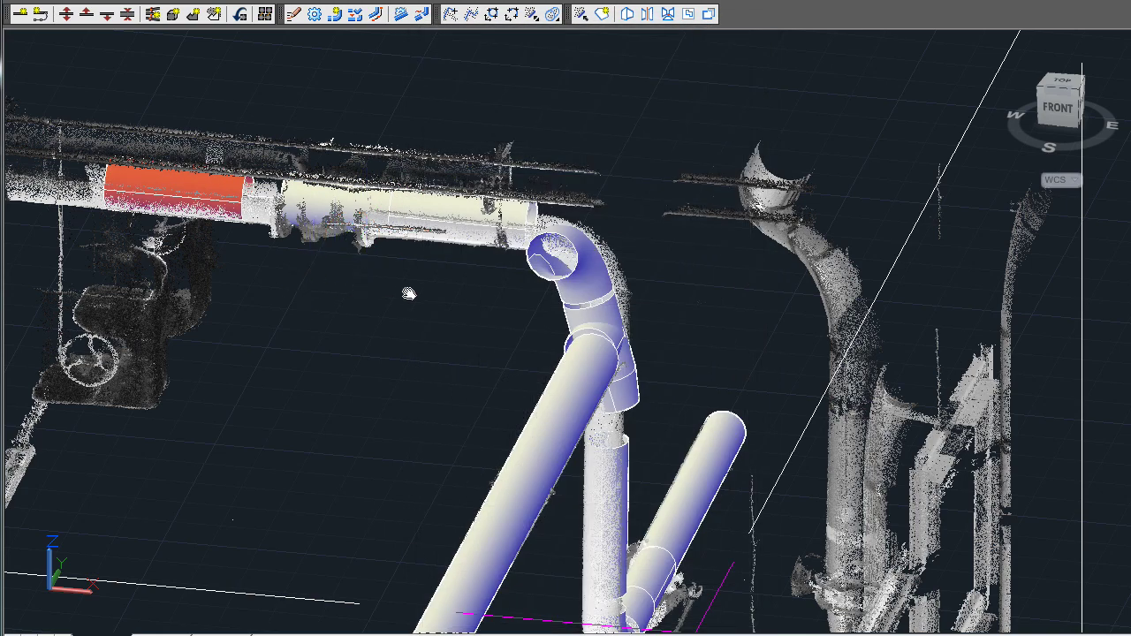
middle_drag(408, 293, 810, 332)
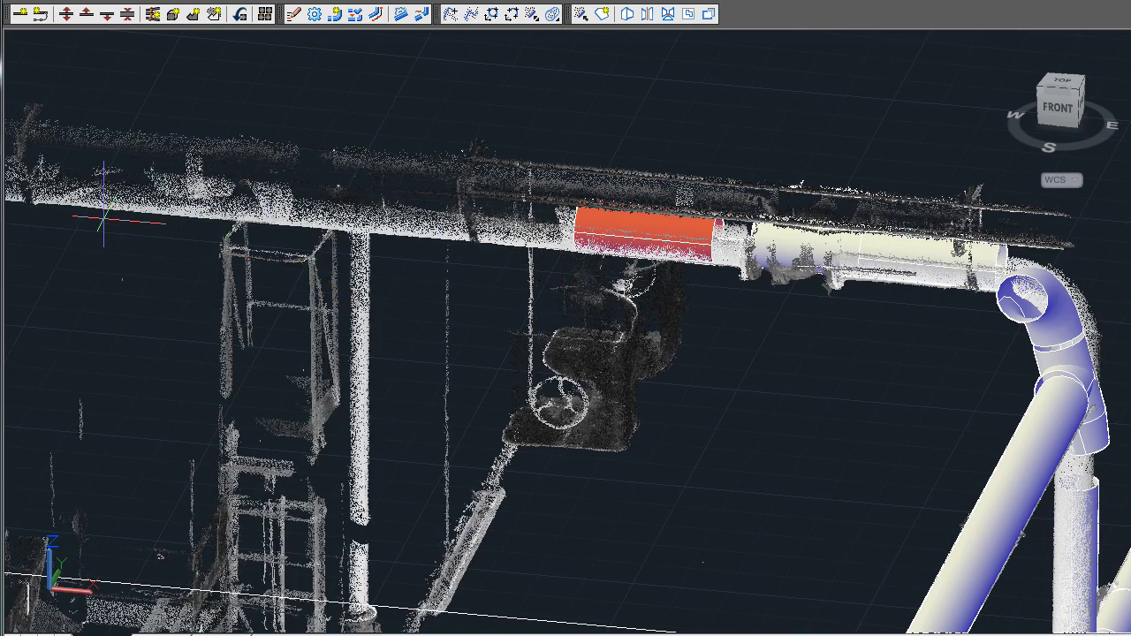
click(99, 190)
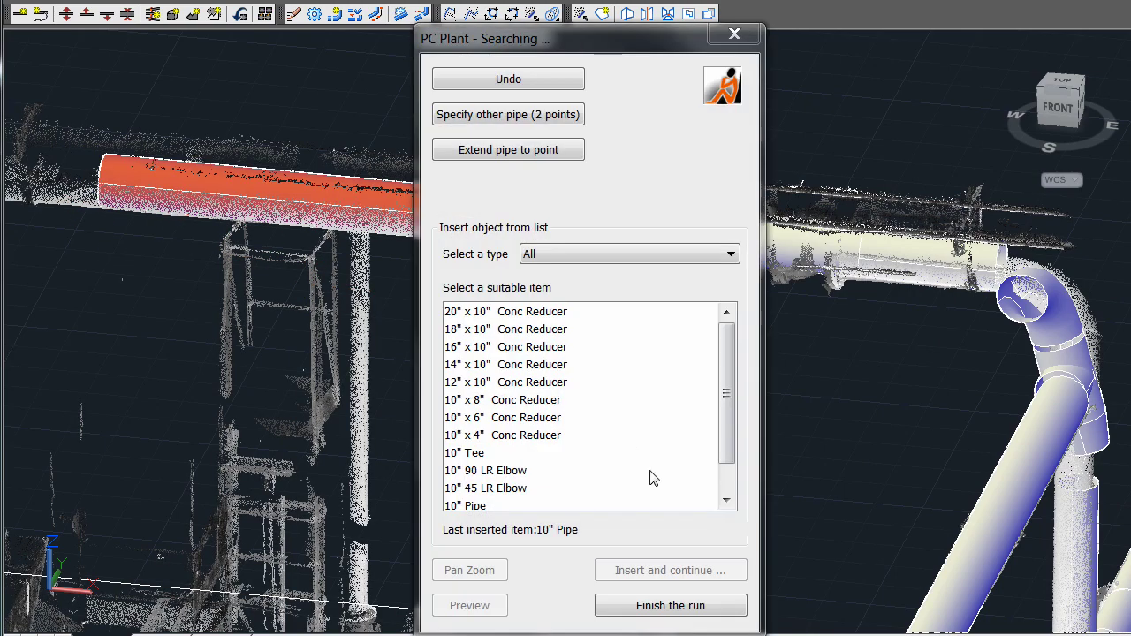
click(694, 606)
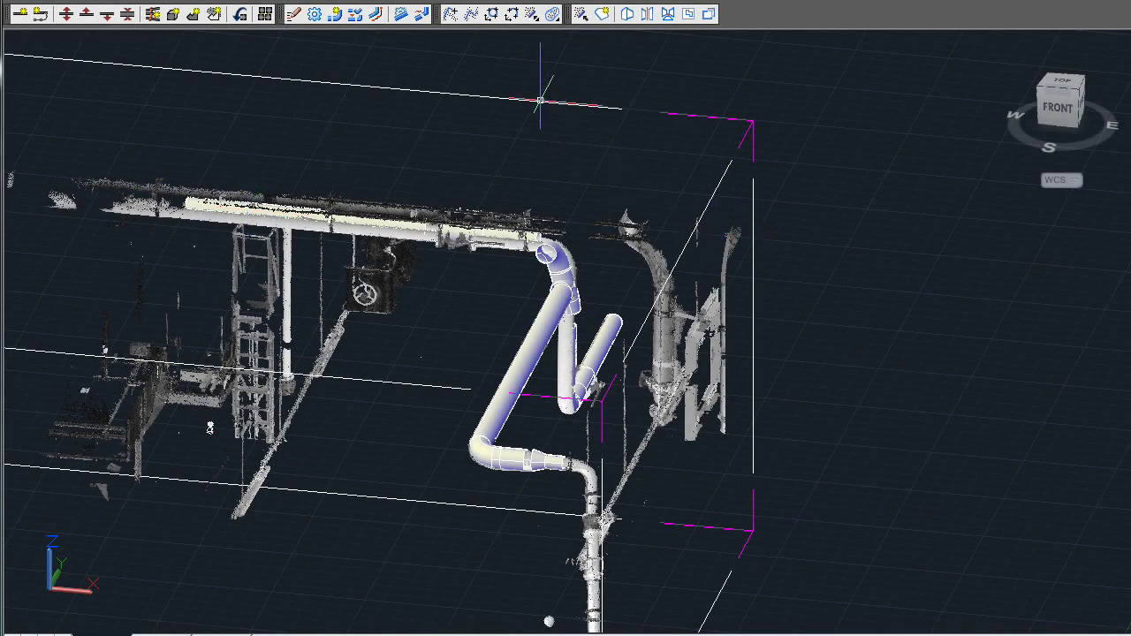
Apply constraints with Strategy 1, connected and coaxial centerlines, to the plant objects connected to the upper 10" elbow.
click(357, 13)
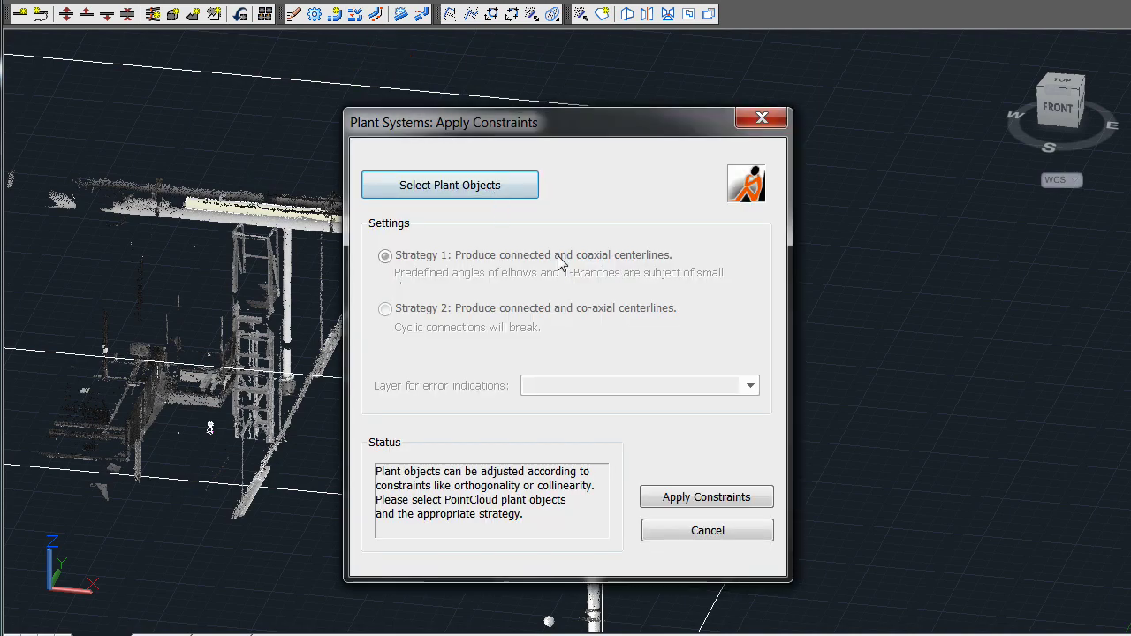
click(473, 188)
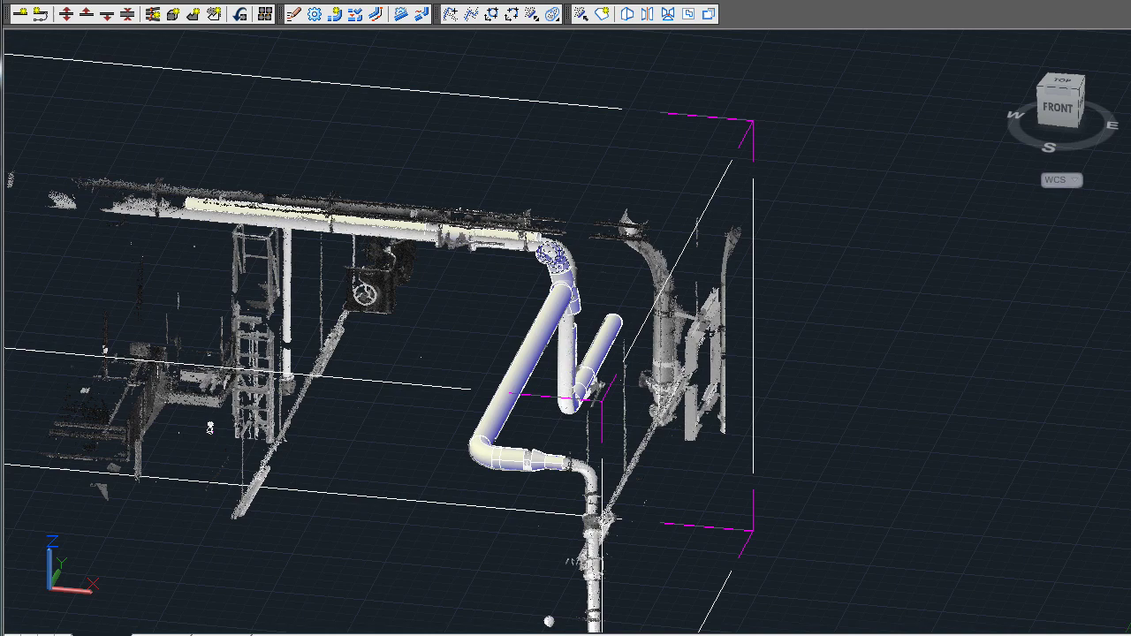
click(560, 267)
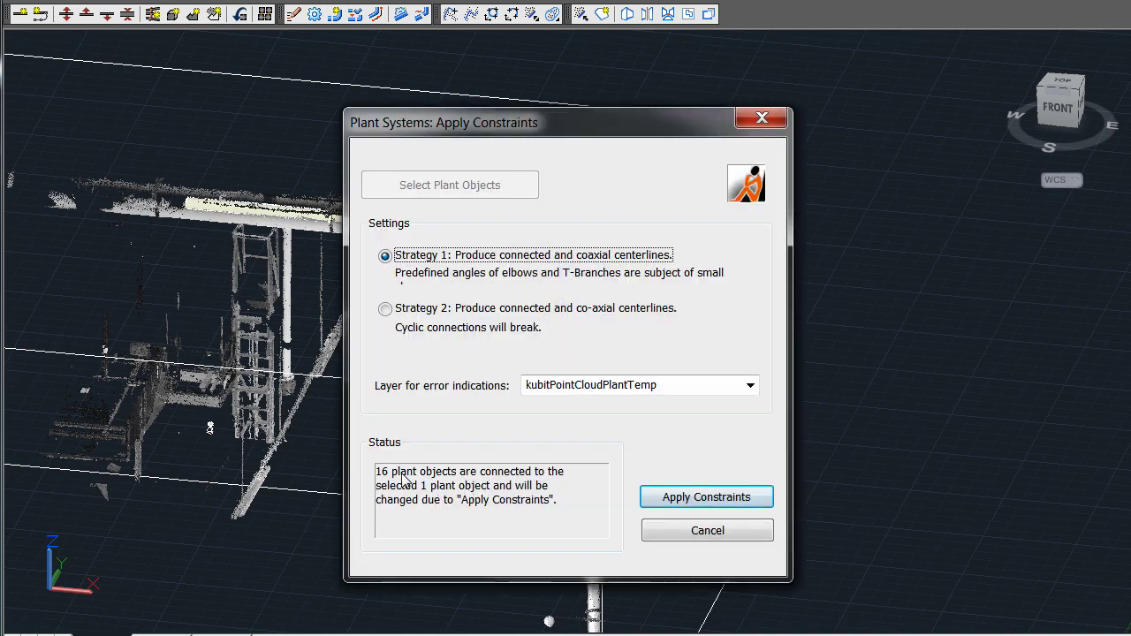
click(677, 497)
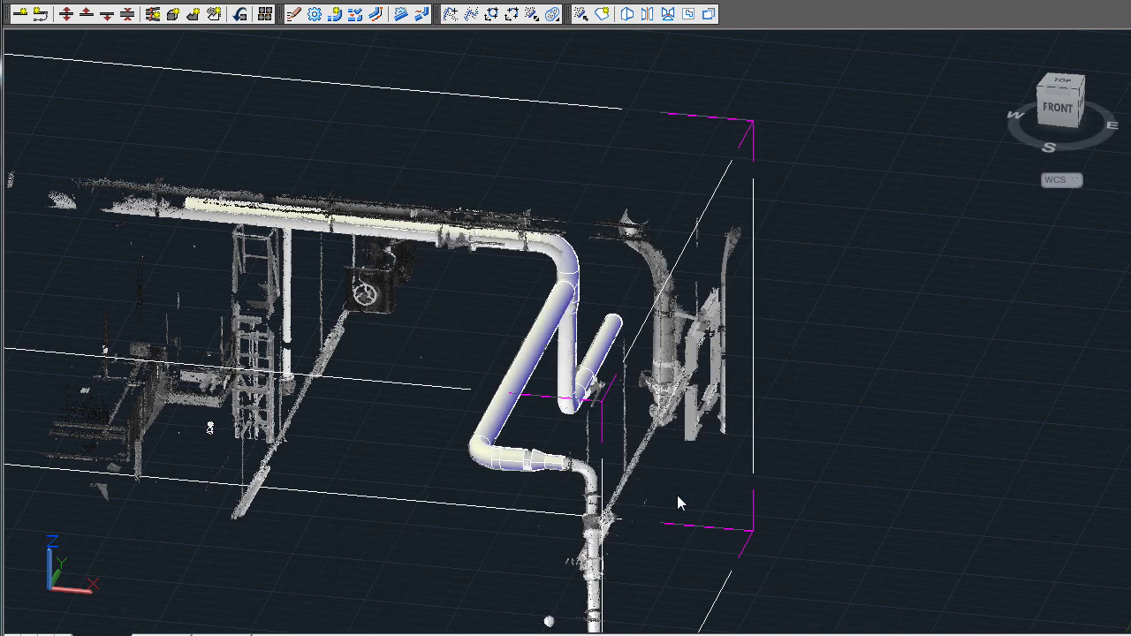
Examine up close the joints between the upper valve, elbow and tee after the constraints.
click(442, 210)
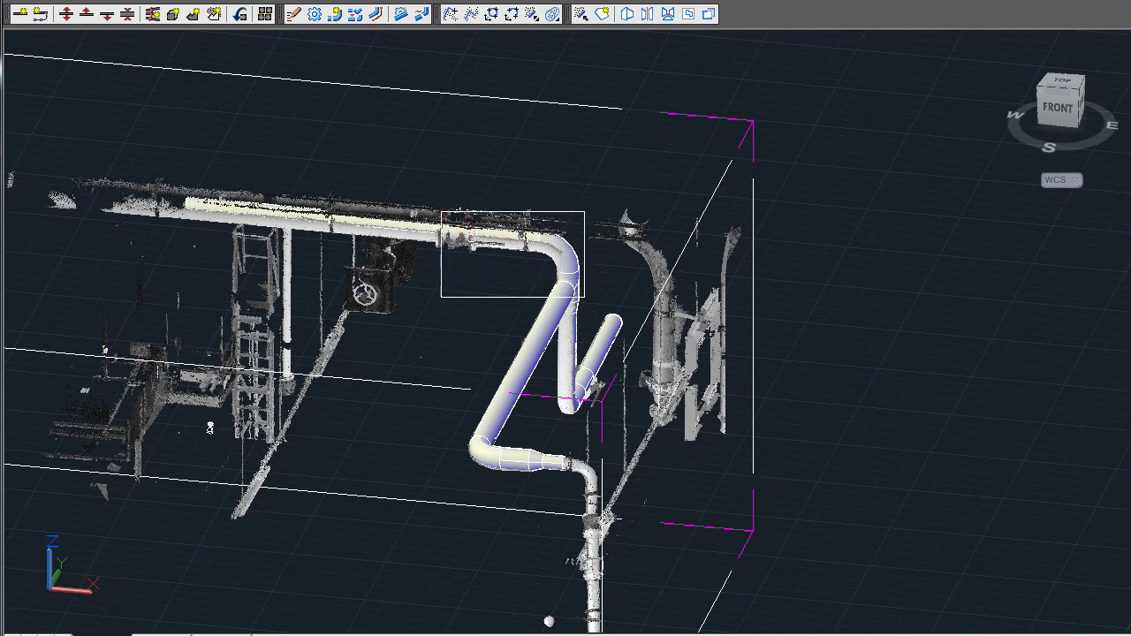
click(613, 329)
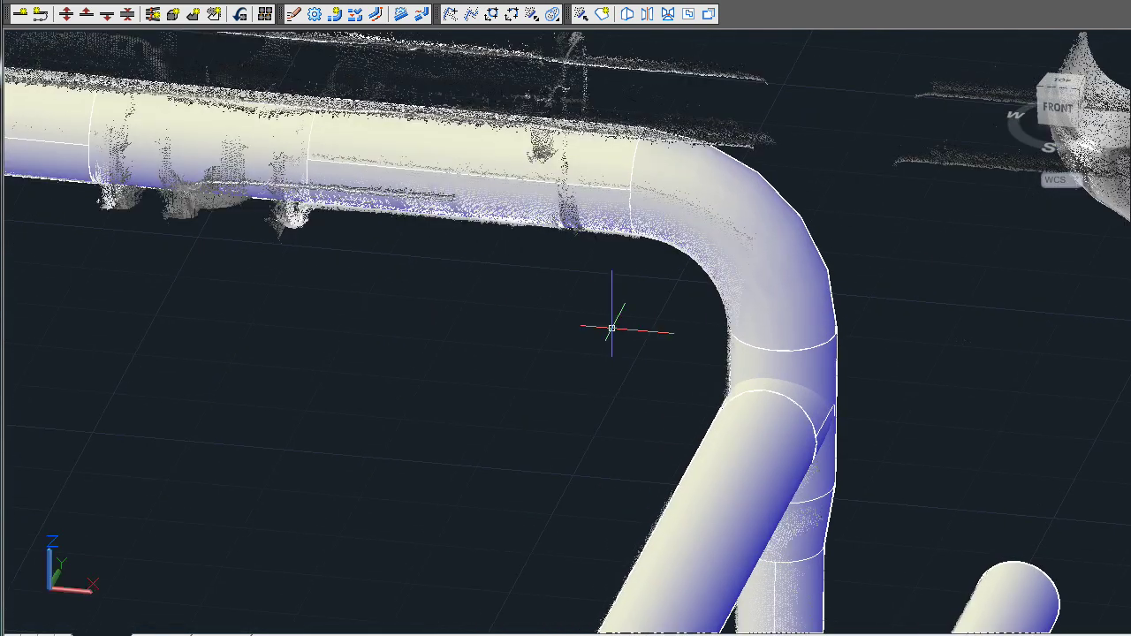
scroll(656, 351, down, 2)
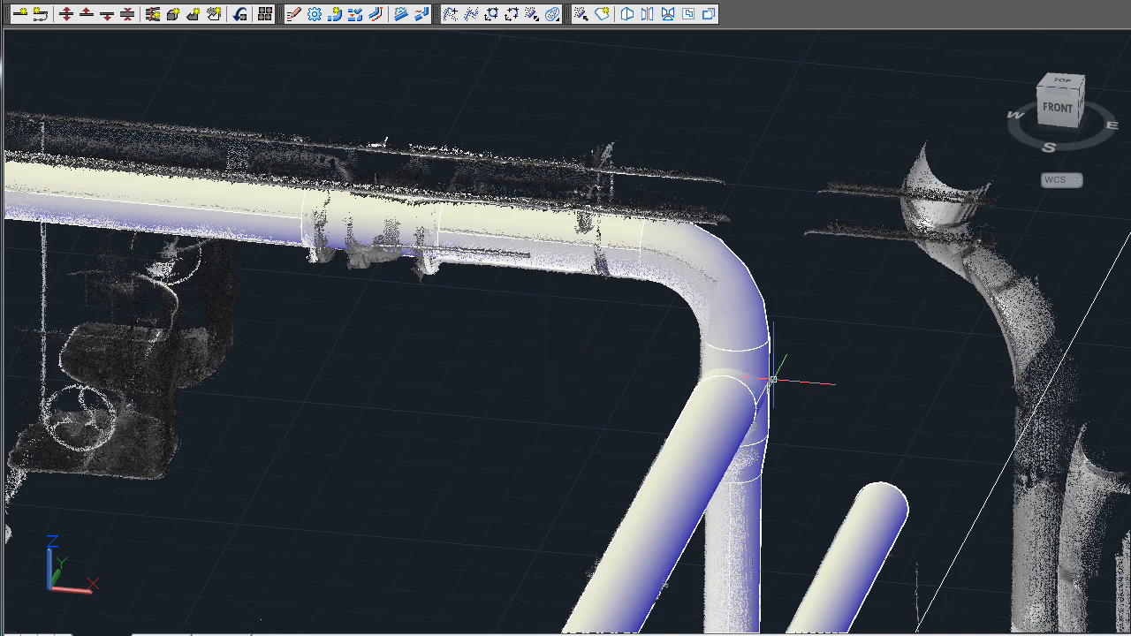
shift+middle_drag(770, 392, 737, 347)
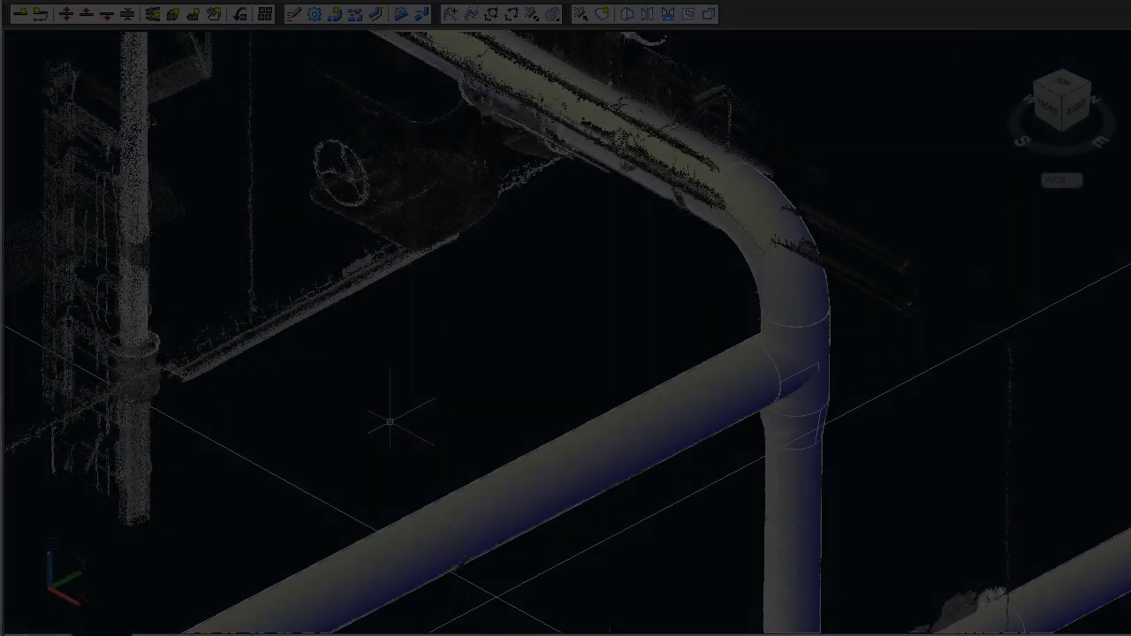
Show only the centerlines of the pipe run, hiding the point cloud and the solid pipe bodies.
scroll(383, 413, down, 6)
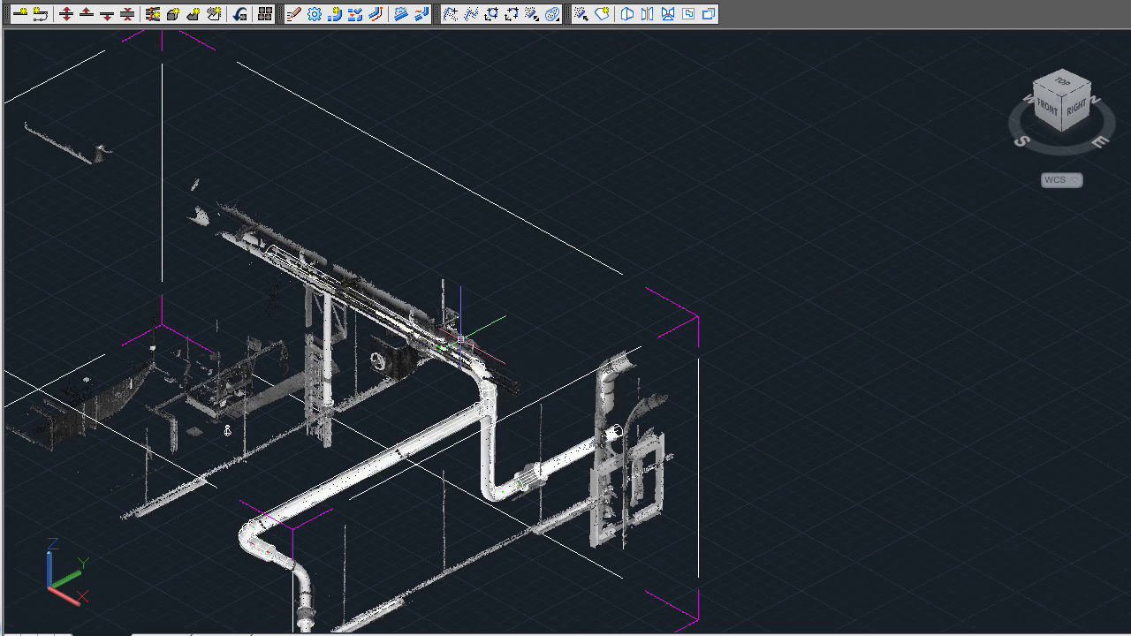
shift+middle_drag(227, 430, 180, 418)
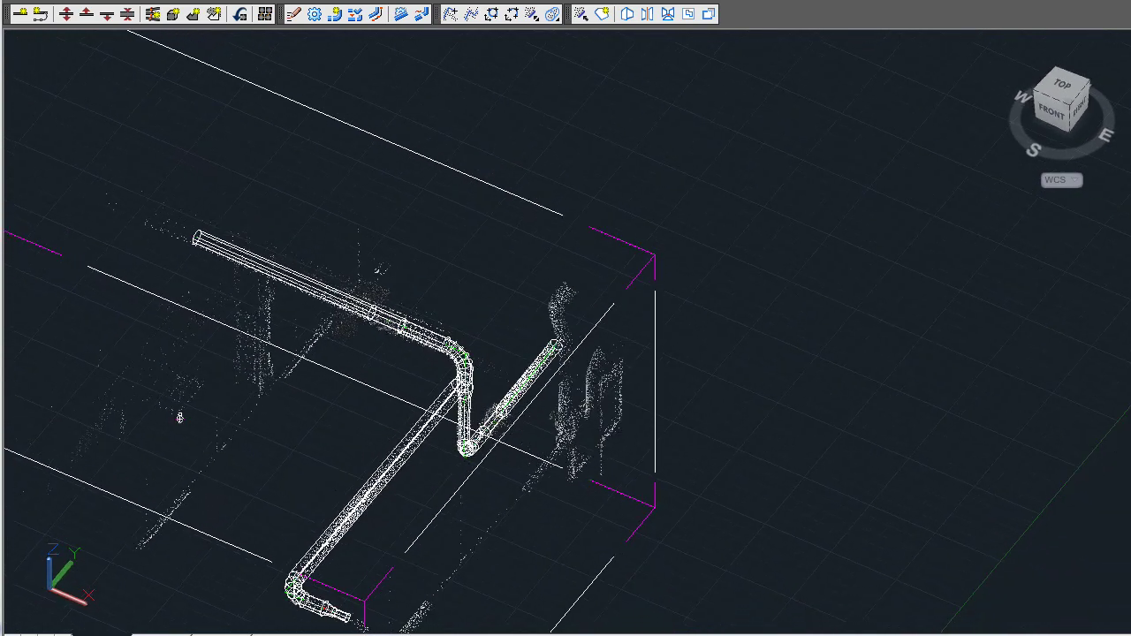
click(357, 306)
click(510, 444)
click(105, 14)
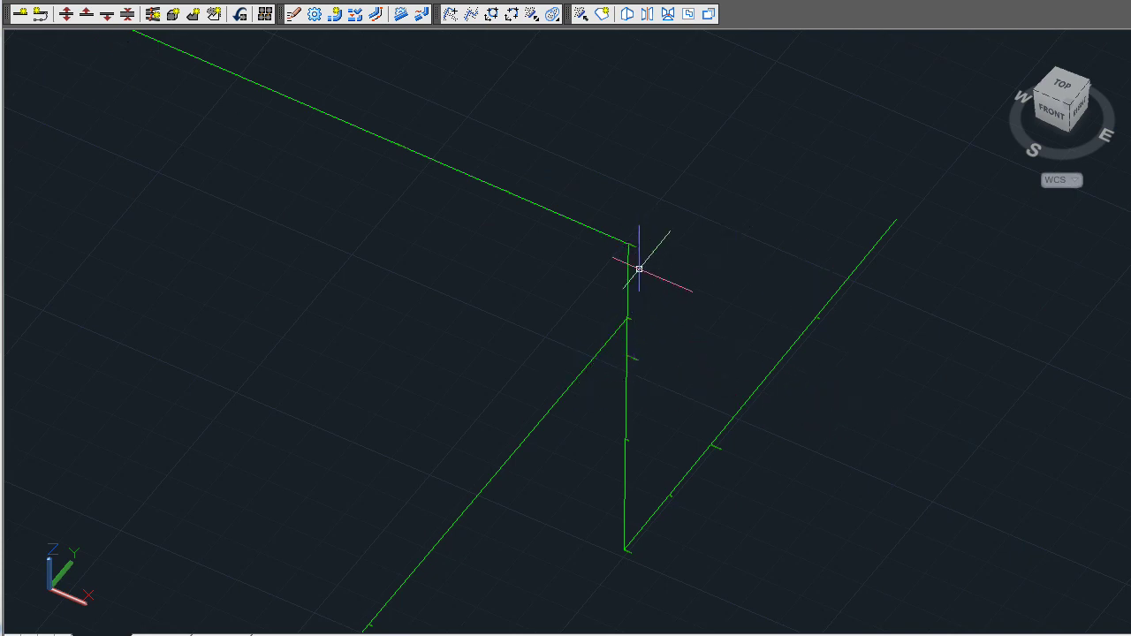
Examine the centerline layout and the component labels at the tee and the reducer below it.
shift+middle_drag(662, 334, 728, 285)
scroll(728, 286, down, 3)
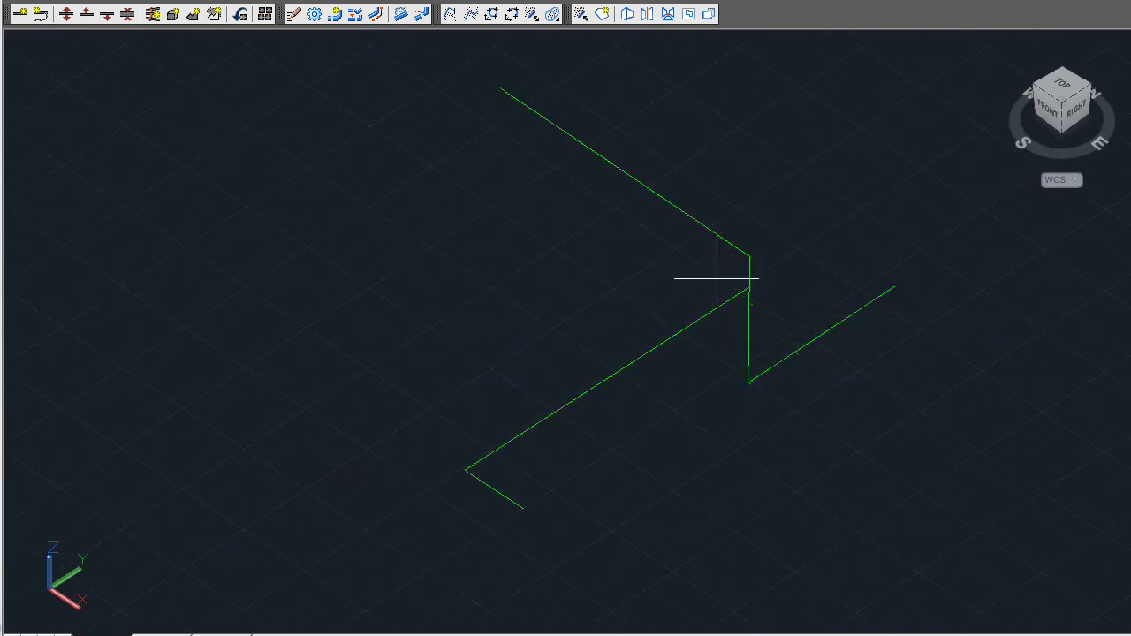
click(762, 302)
drag(692, 393, 791, 439)
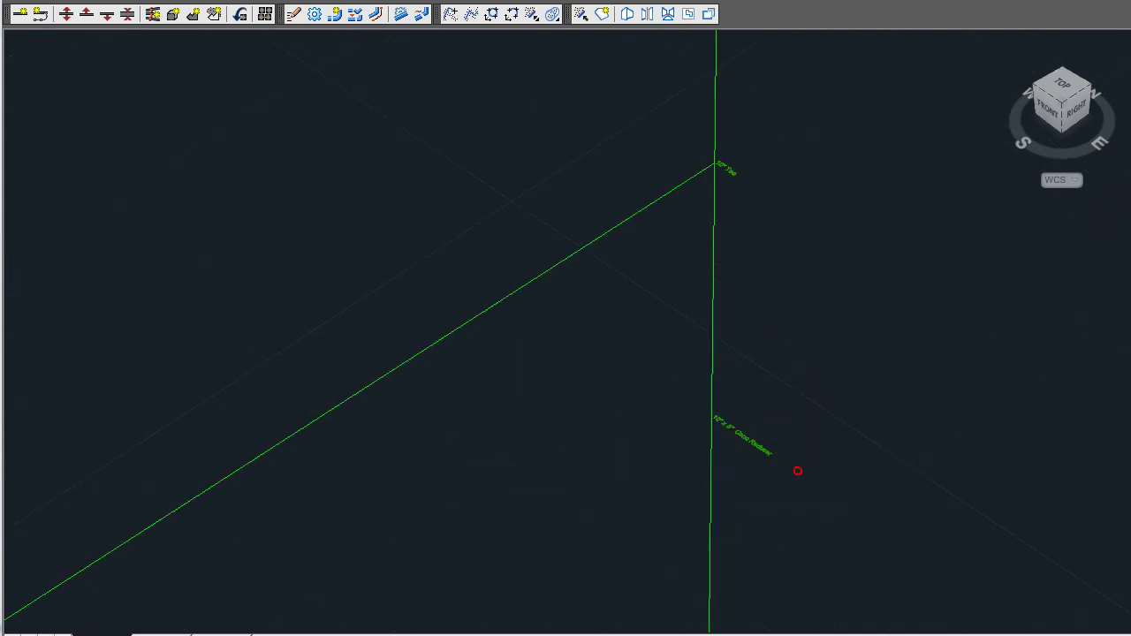